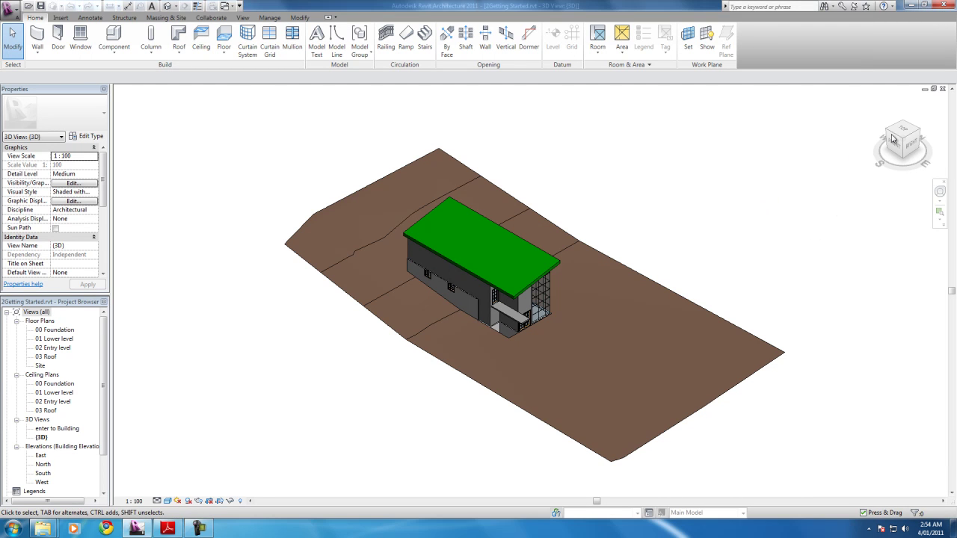
Orbit the 3D model to inspect the building from the back and from above
{"action": "left_click_drag", "start_coordinate": [911, 144], "coordinate": [555, 281]}
{"action": "scroll", "coordinate": [573, 282], "scroll_direction": "up", "scroll_amount": 5}
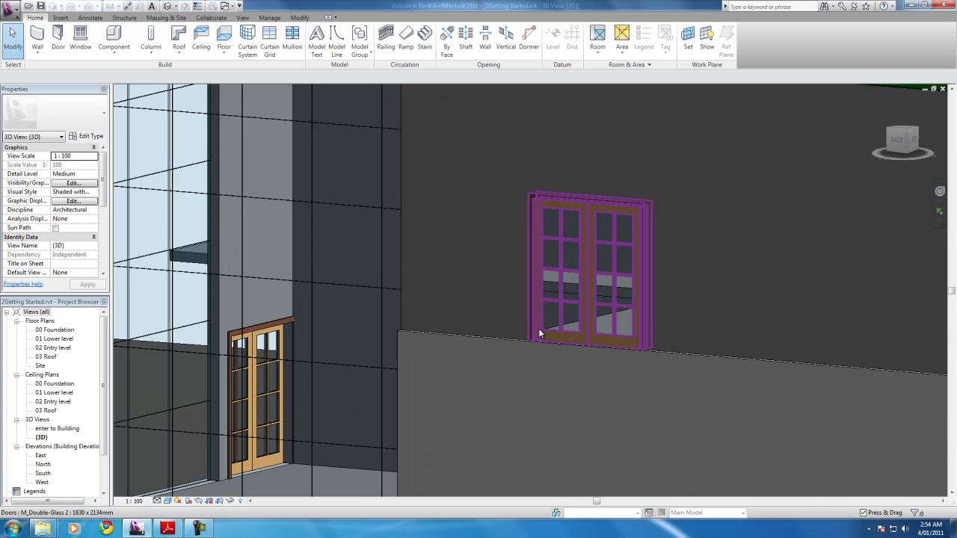
{"action": "scroll", "coordinate": [554, 313], "scroll_direction": "down", "scroll_amount": 5}
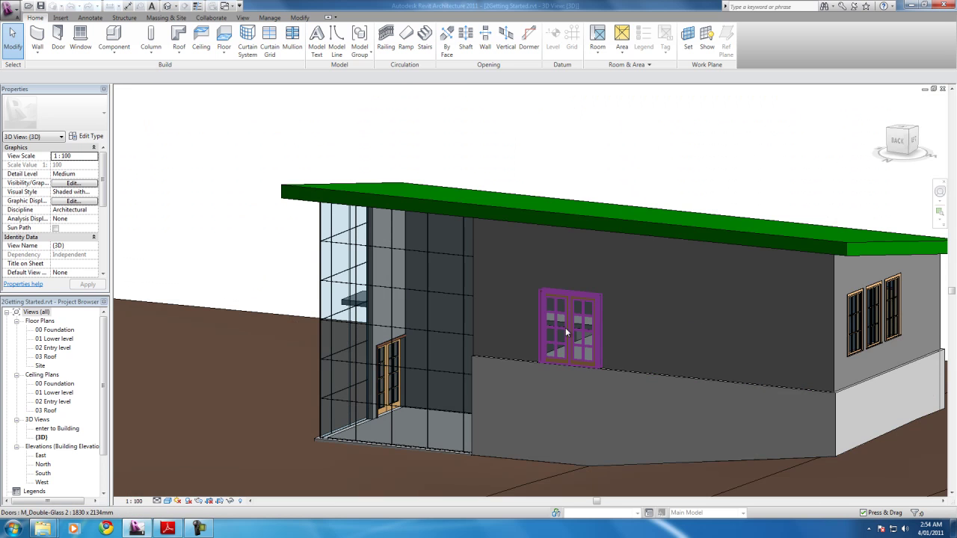
{"action": "left_click", "coordinate": [906, 145]}
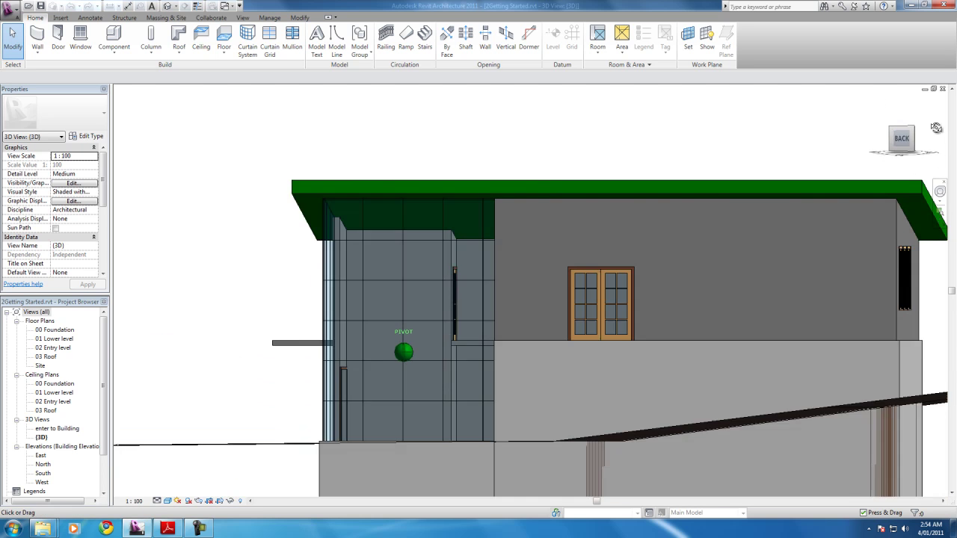
{"action": "middle_click_drag", "start_coordinate": [907, 144], "coordinate": [723, 219], "text": "shift"}
{"action": "scroll", "coordinate": [564, 336], "scroll_direction": "down", "scroll_amount": 2}
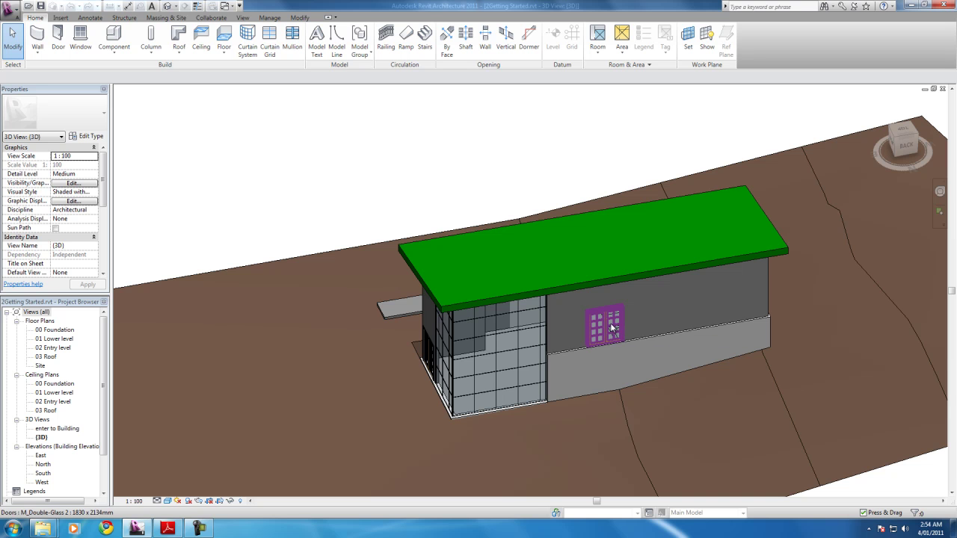
{"action": "left_click", "coordinate": [896, 151]}
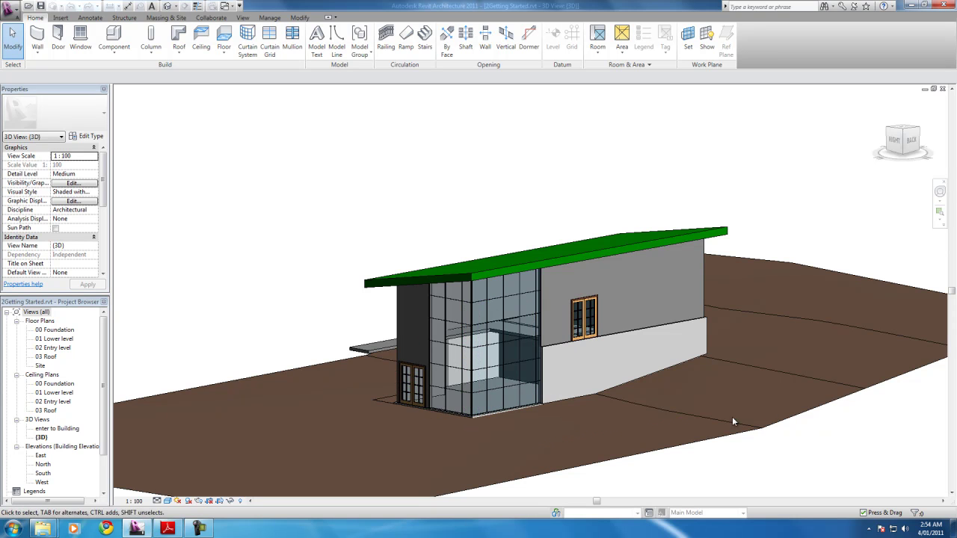
{"action": "scroll", "coordinate": [596, 309], "scroll_direction": "up", "scroll_amount": 8}
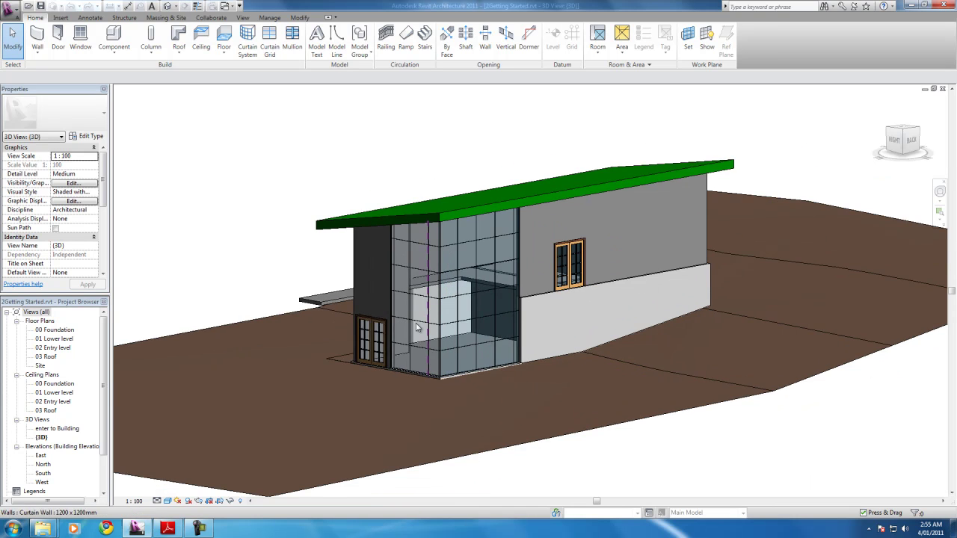
{"action": "scroll", "coordinate": [612, 173], "scroll_direction": "down", "scroll_amount": 1}
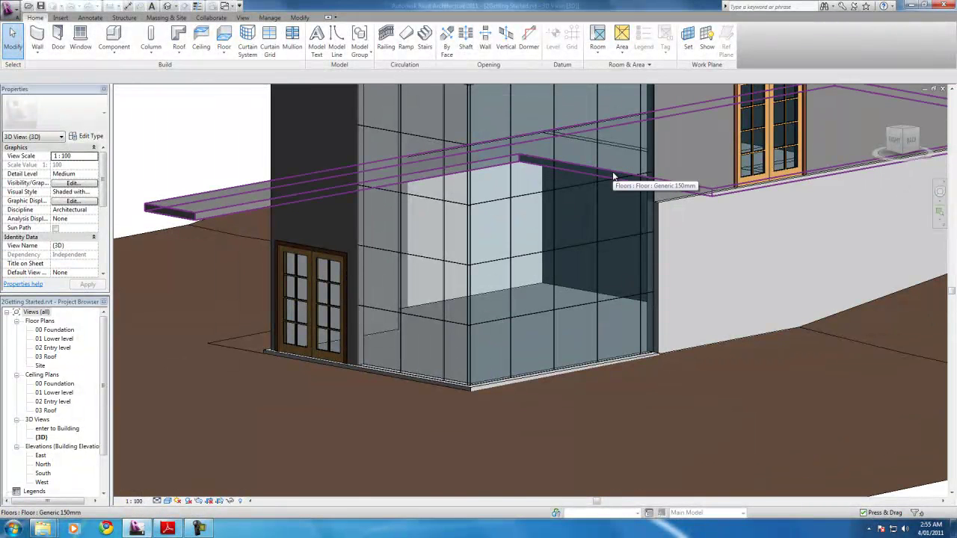
{"action": "scroll", "coordinate": [613, 176], "scroll_direction": "down", "scroll_amount": 4}
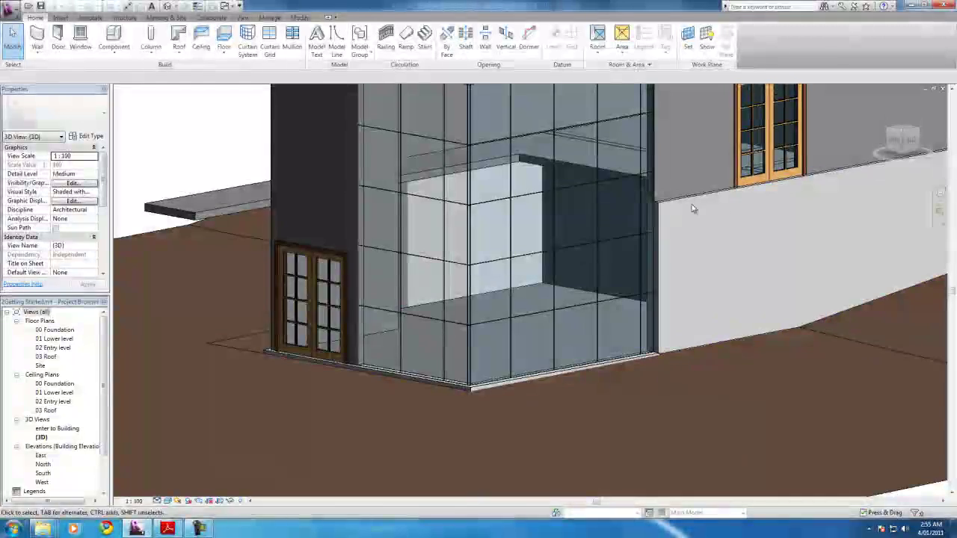
{"action": "middle_click_drag", "start_coordinate": [493, 307], "coordinate": [680, 242], "text": "shift"}
{"action": "scroll", "coordinate": [680, 242], "scroll_direction": "up", "scroll_amount": 3}
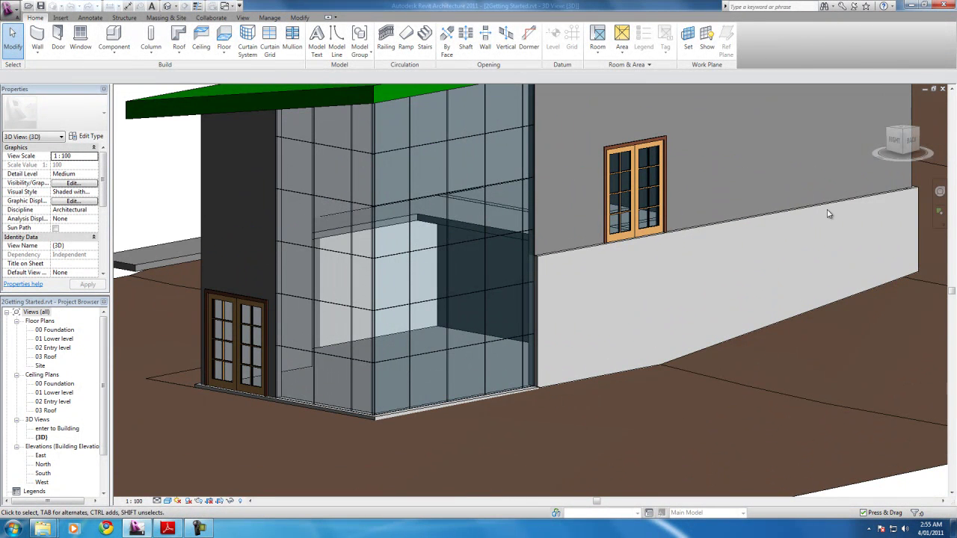
{"action": "left_click_drag", "start_coordinate": [904, 142], "coordinate": [949, 142]}
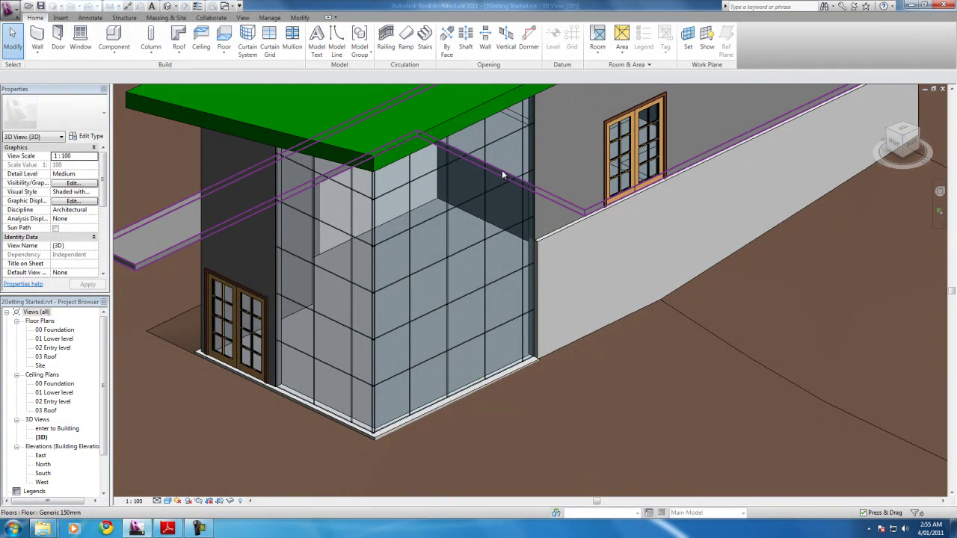
Open the 02 Entry level plan and select the Generic 150mm deck floor
{"action": "double_click", "coordinate": [62, 349]}
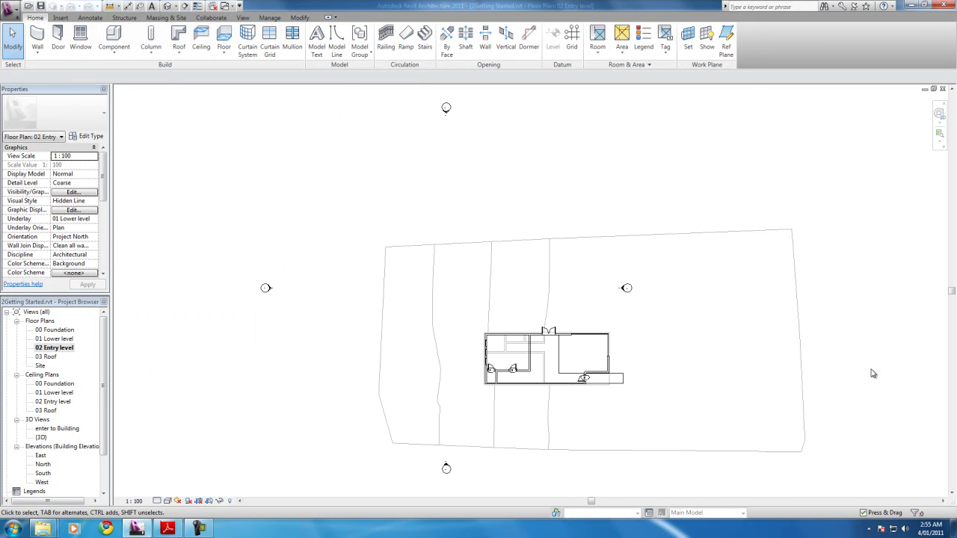
{"action": "scroll", "coordinate": [472, 377], "scroll_direction": "up", "scroll_amount": 6}
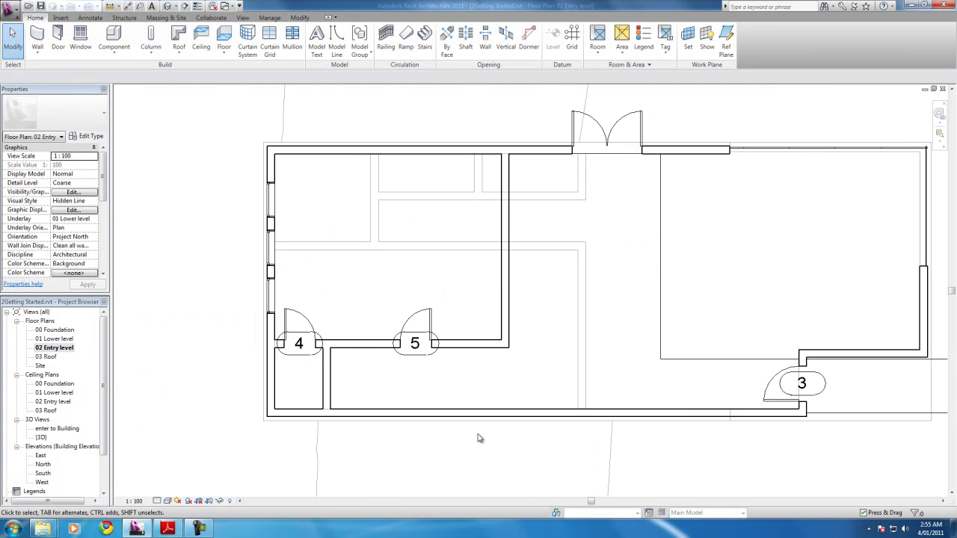
{"action": "scroll", "coordinate": [510, 363], "scroll_direction": "down", "scroll_amount": 1}
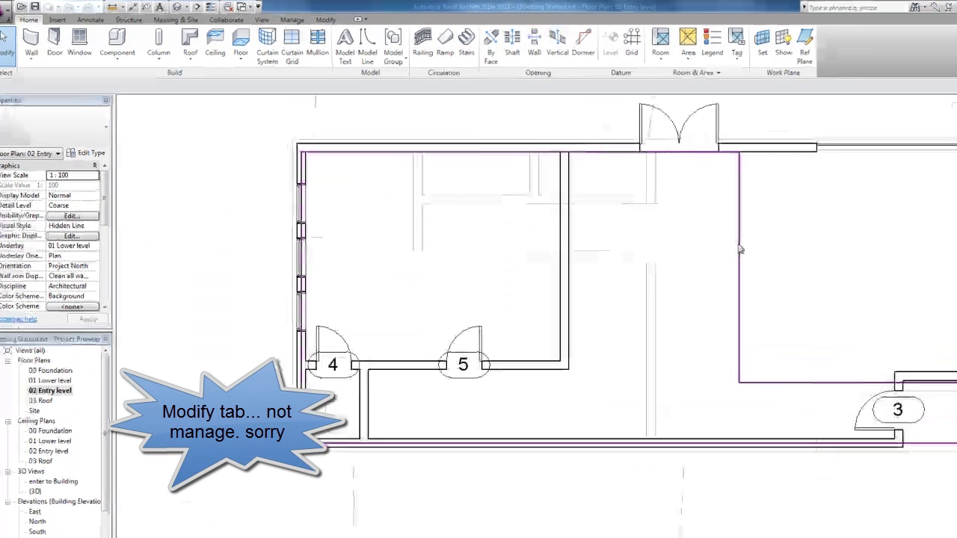
{"action": "left_click", "coordinate": [739, 249]}
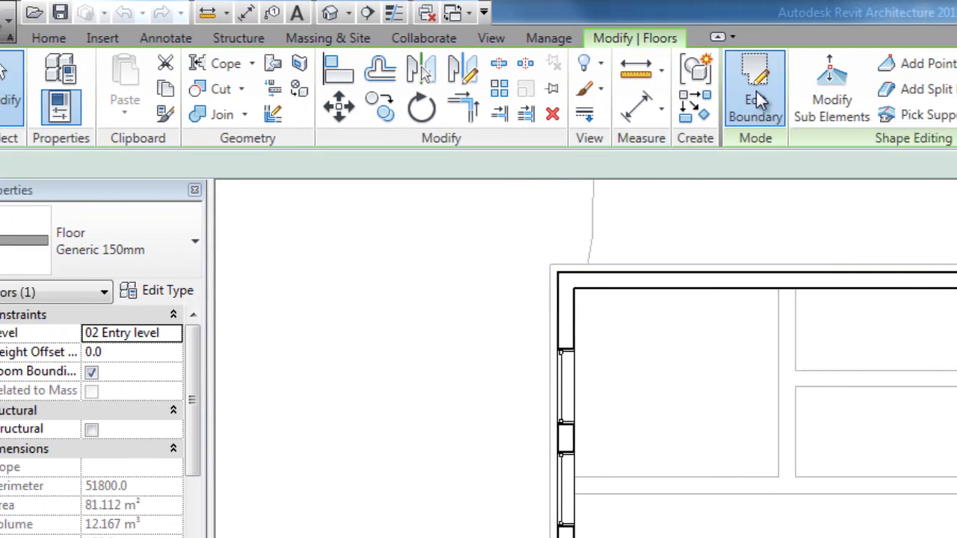
Edit the deck boundary and draw a 3300 mm line up from the edge beside the upper door
{"action": "left_click", "coordinate": [756, 99]}
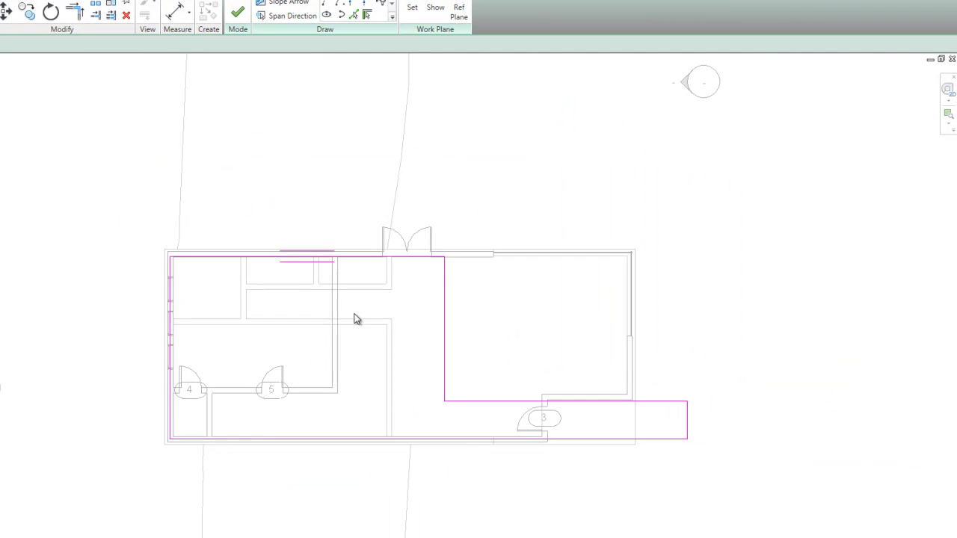
{"action": "scroll", "coordinate": [438, 160], "scroll_direction": "up", "scroll_amount": 2}
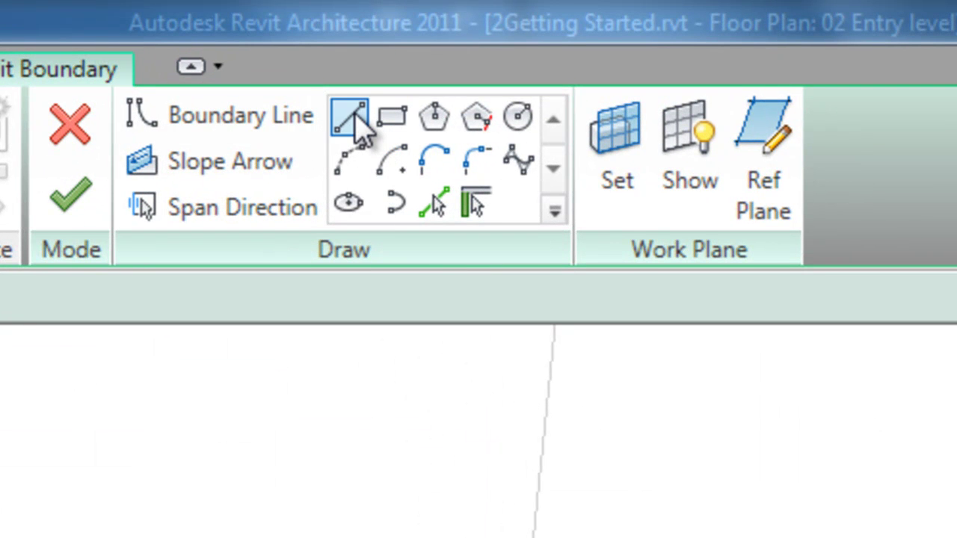
{"action": "left_click", "coordinate": [356, 126]}
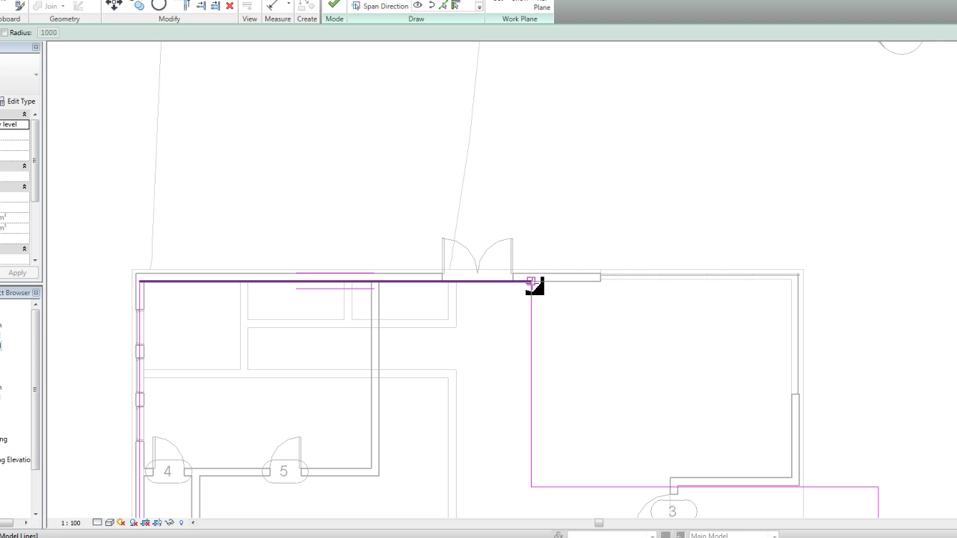
{"action": "left_click", "coordinate": [530, 281]}
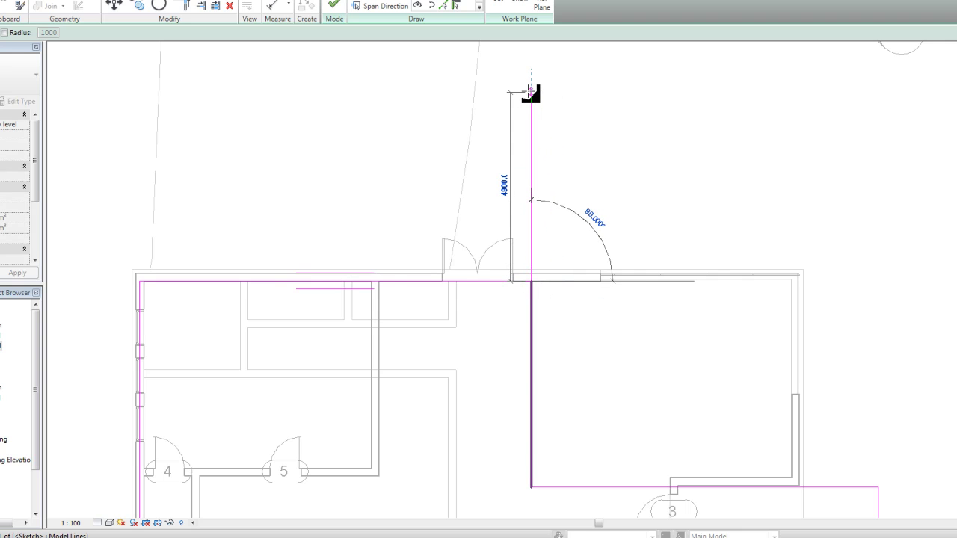
{"action": "type", "text": "3300"}
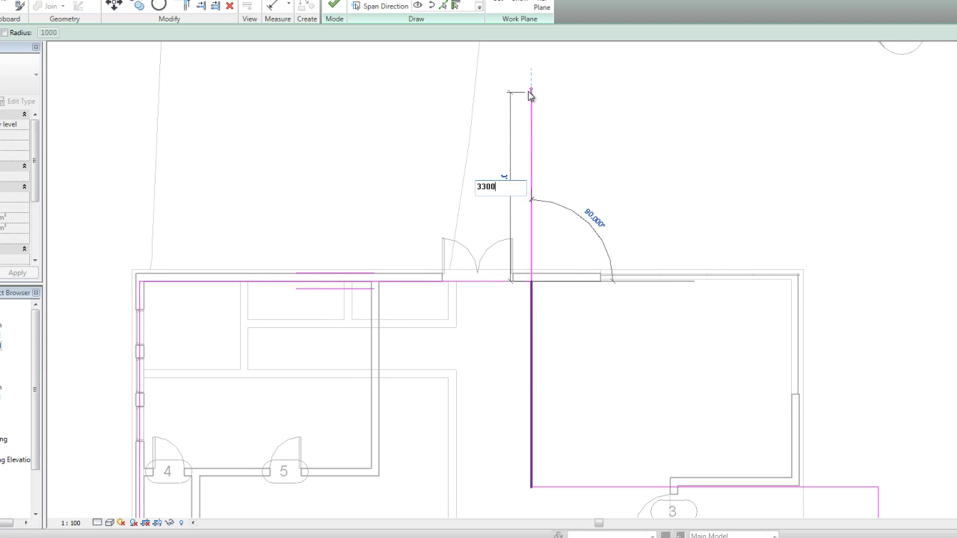
{"action": "key", "text": "Return"}
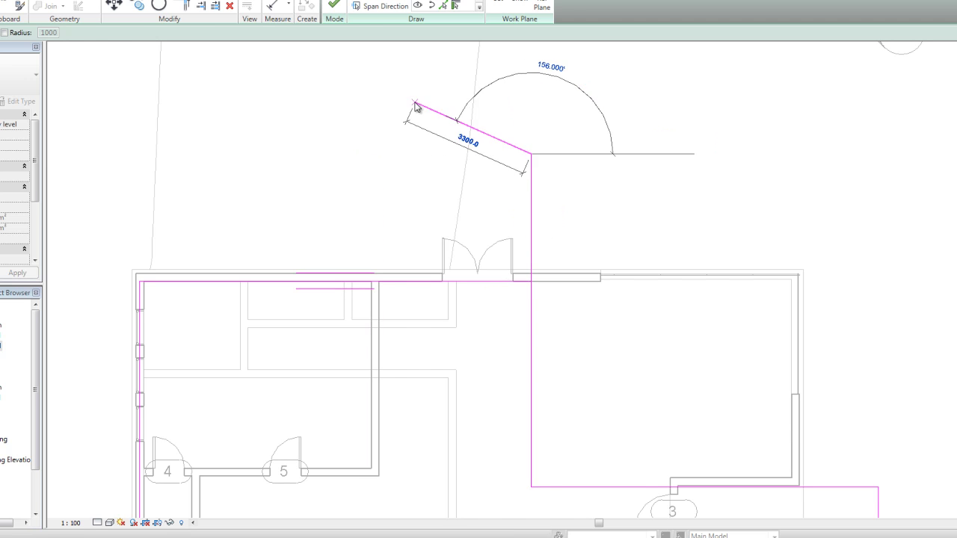
{"action": "right_click", "coordinate": [414, 103]}
{"action": "left_click", "coordinate": [441, 110]}
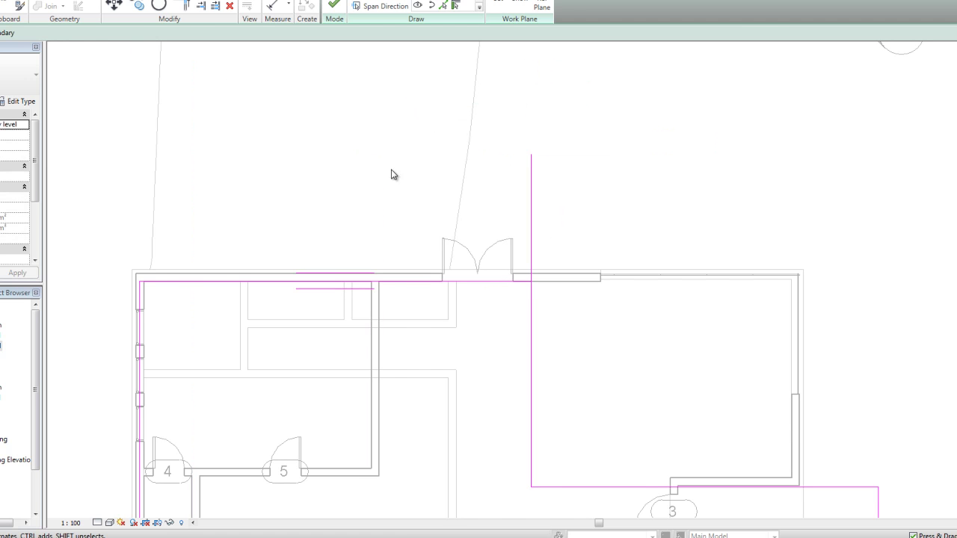
Clear the sketch selection, zoom out to the whole plan, then zoom in on the upper double door
{"action": "scroll", "coordinate": [338, 389], "scroll_direction": "up", "scroll_amount": 2}
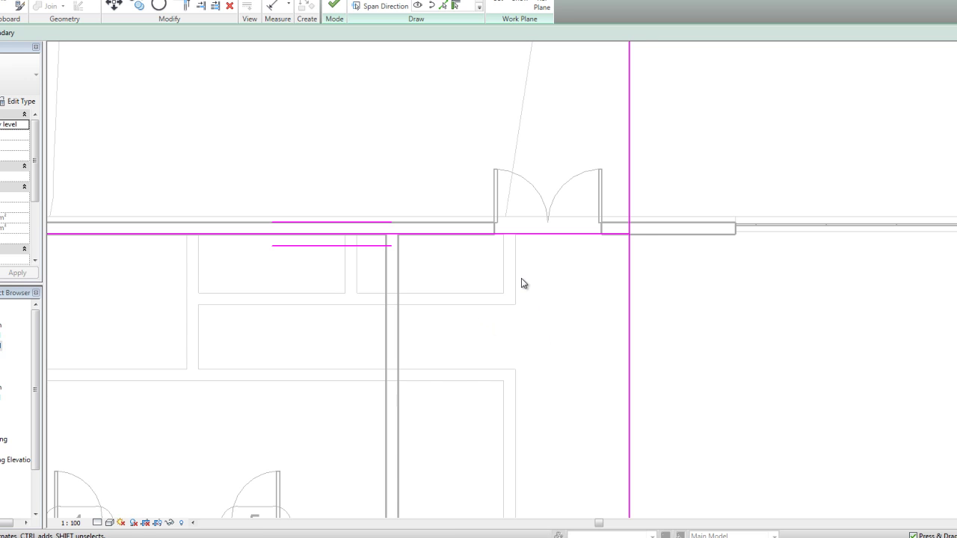
{"action": "scroll", "coordinate": [522, 279], "scroll_direction": "up", "scroll_amount": 2}
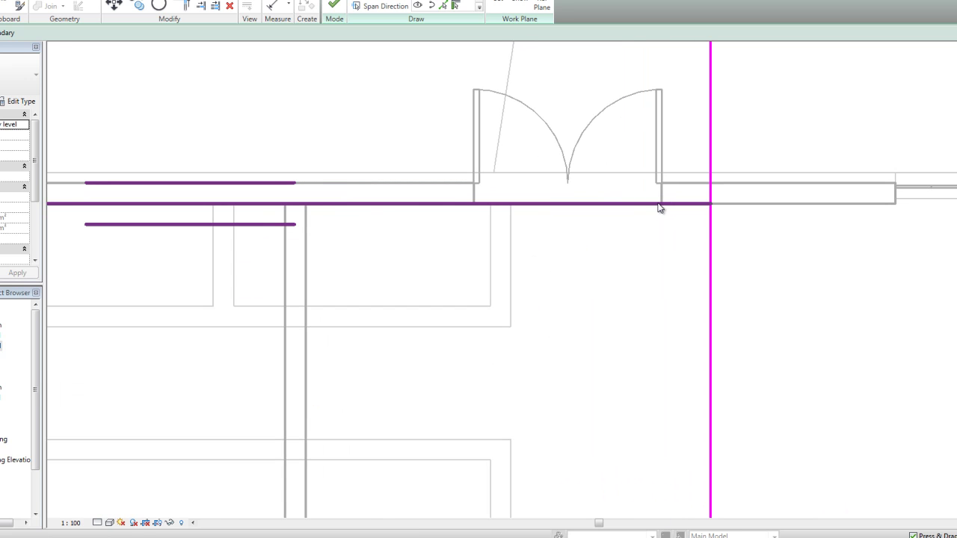
{"action": "key", "text": "Escape"}
{"action": "scroll", "coordinate": [711, 257], "scroll_direction": "down", "scroll_amount": 1}
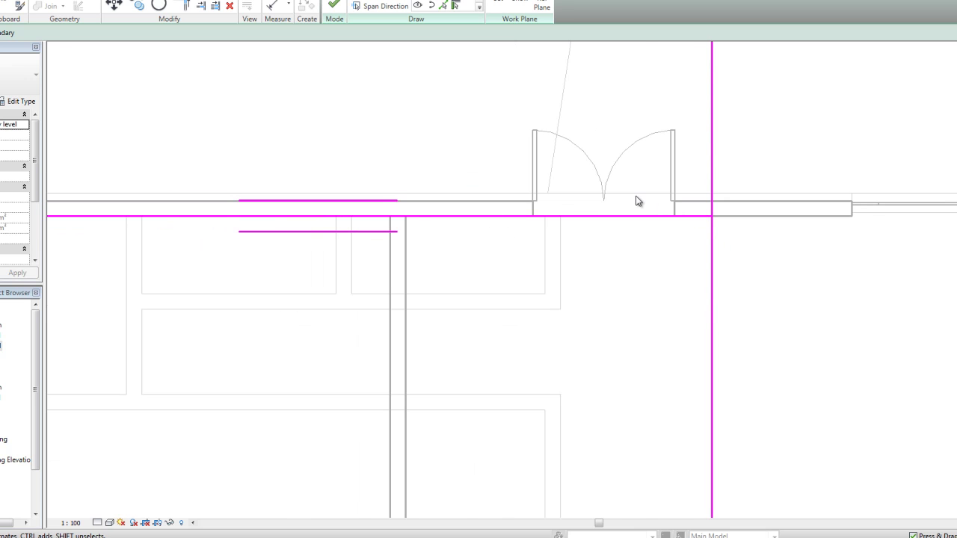
{"action": "scroll", "coordinate": [647, 270], "scroll_direction": "down", "scroll_amount": 1}
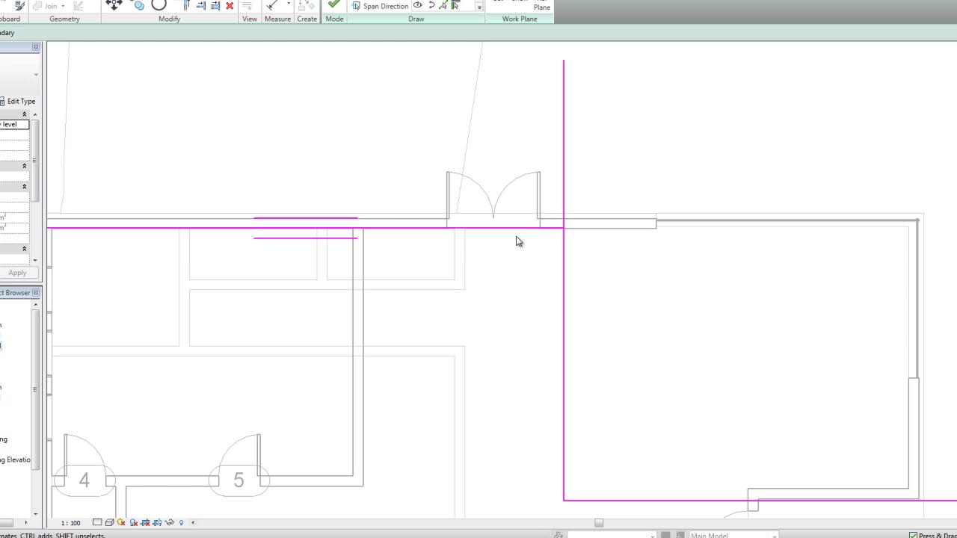
{"action": "scroll", "coordinate": [406, 254], "scroll_direction": "down", "scroll_amount": 1}
{"action": "scroll", "coordinate": [406, 254], "scroll_direction": "up", "scroll_amount": 1}
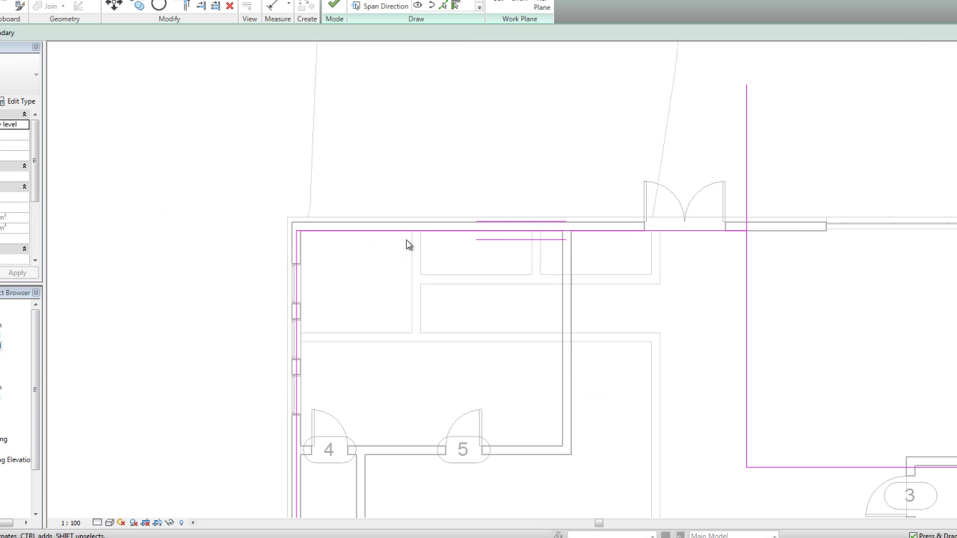
{"action": "scroll", "coordinate": [406, 254], "scroll_direction": "up", "scroll_amount": 1}
{"action": "scroll", "coordinate": [538, 246], "scroll_direction": "down", "scroll_amount": 2}
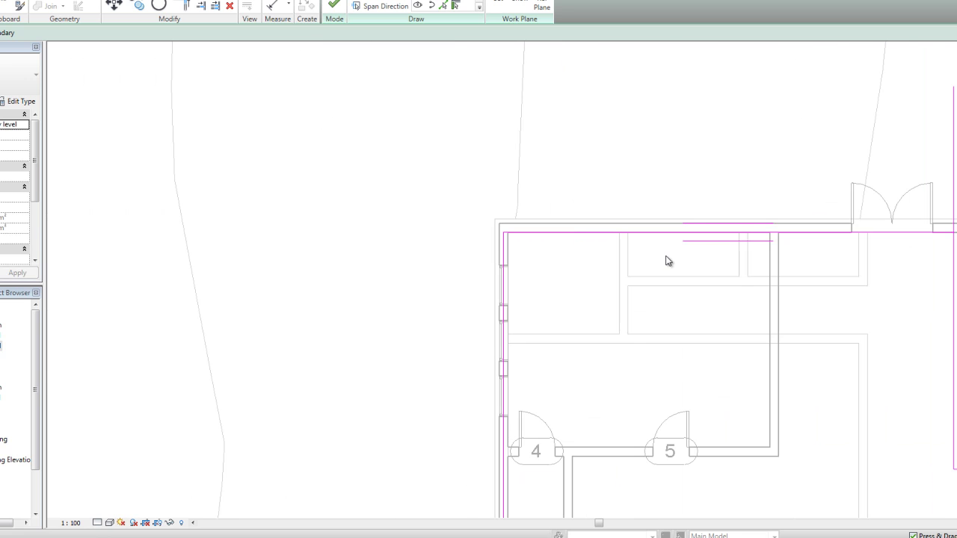
{"action": "scroll", "coordinate": [340, 243], "scroll_direction": "down", "scroll_amount": 2}
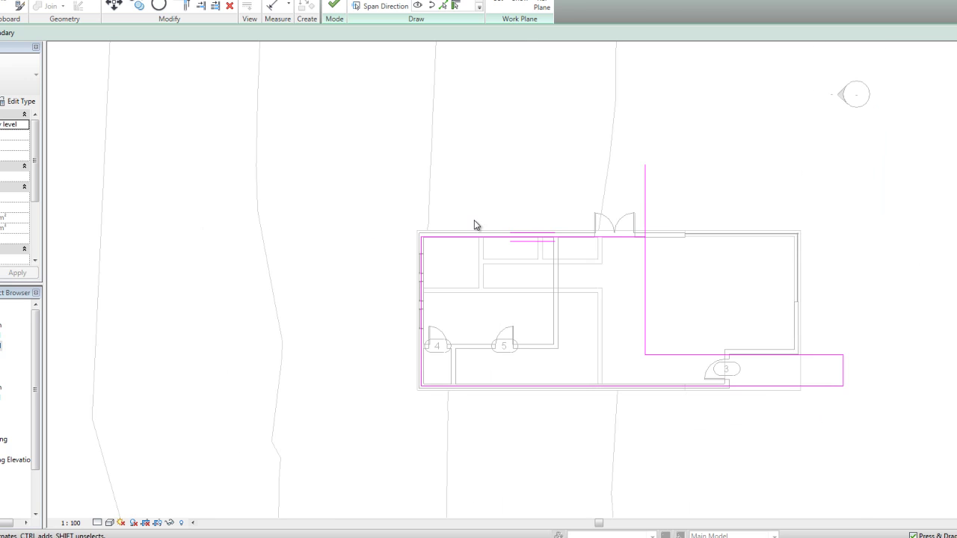
{"action": "scroll", "coordinate": [568, 227], "scroll_direction": "up", "scroll_amount": 6}
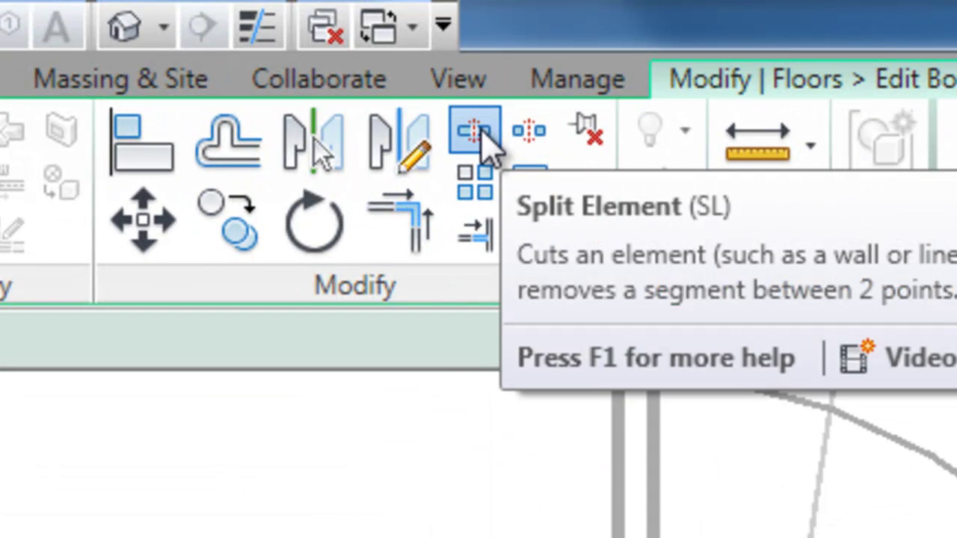
Split the deck boundary where it crosses the left and right door walls
{"action": "left_click", "coordinate": [479, 133]}
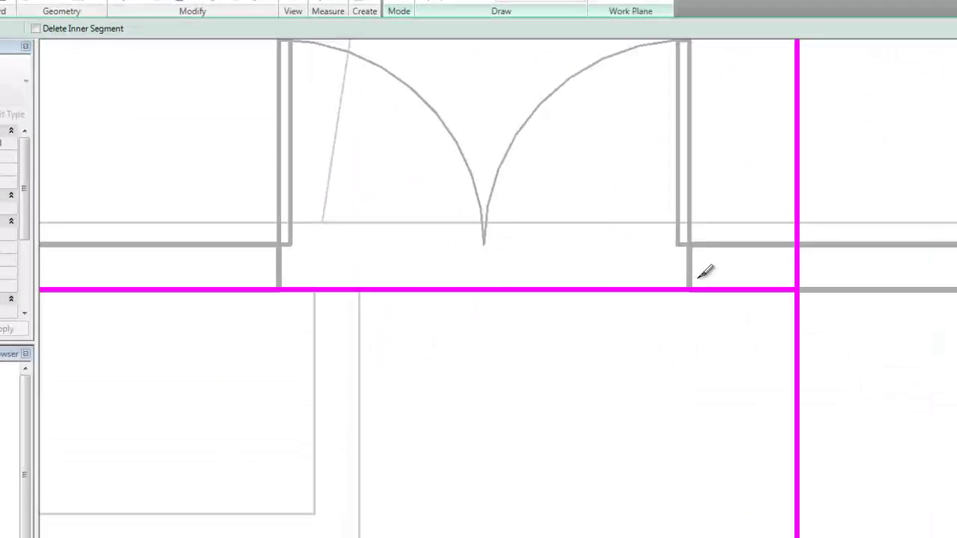
{"action": "left_click", "coordinate": [795, 242]}
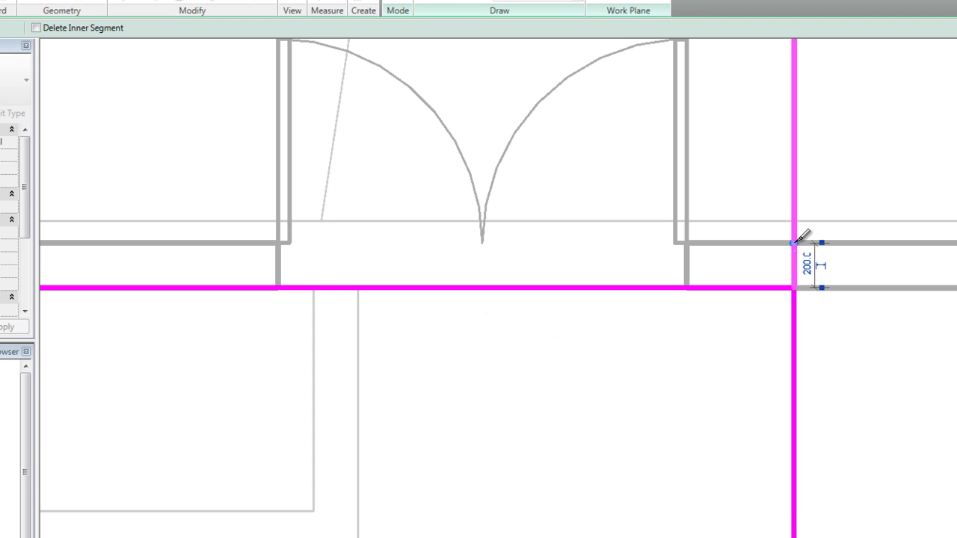
{"action": "left_click", "coordinate": [794, 287]}
{"action": "key", "text": "Escape"}
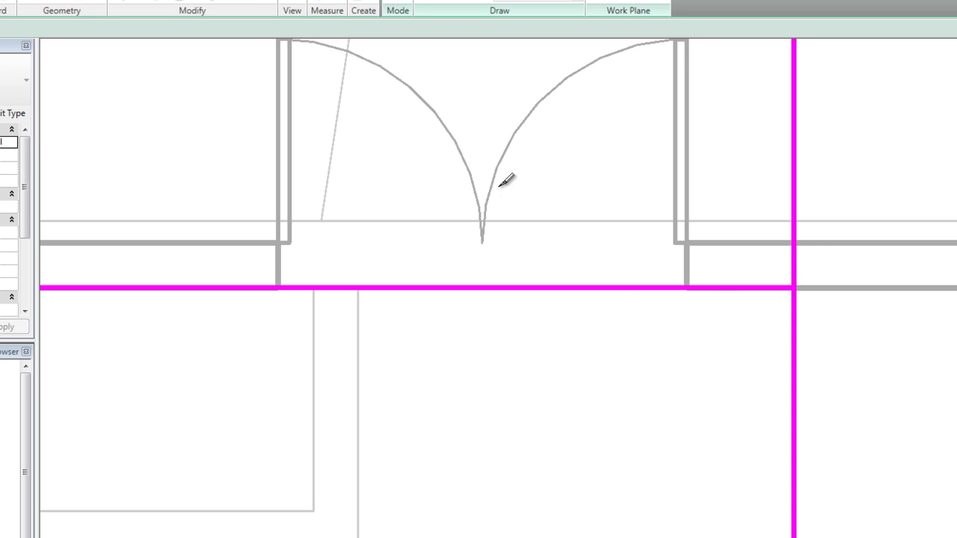
{"action": "left_click", "coordinate": [686, 287]}
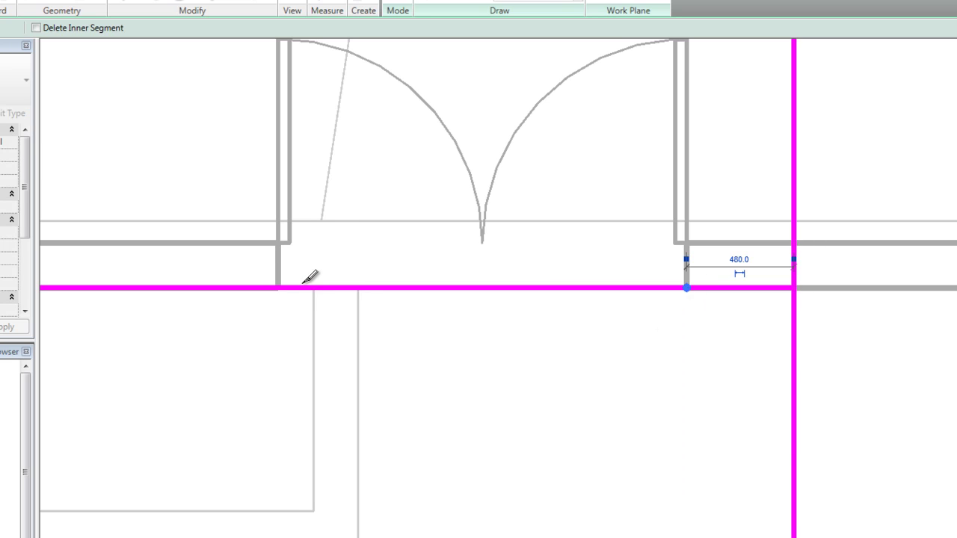
{"action": "left_click", "coordinate": [276, 287]}
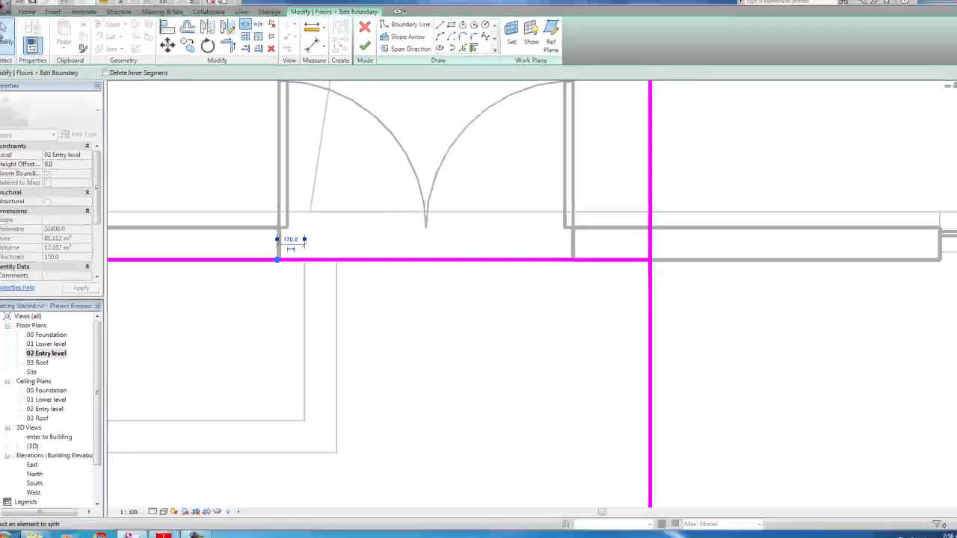
{"action": "key", "text": "Escape"}
Delete the short vertical boundary piece and the piece across the door opening
{"action": "left_click", "coordinate": [638, 243]}
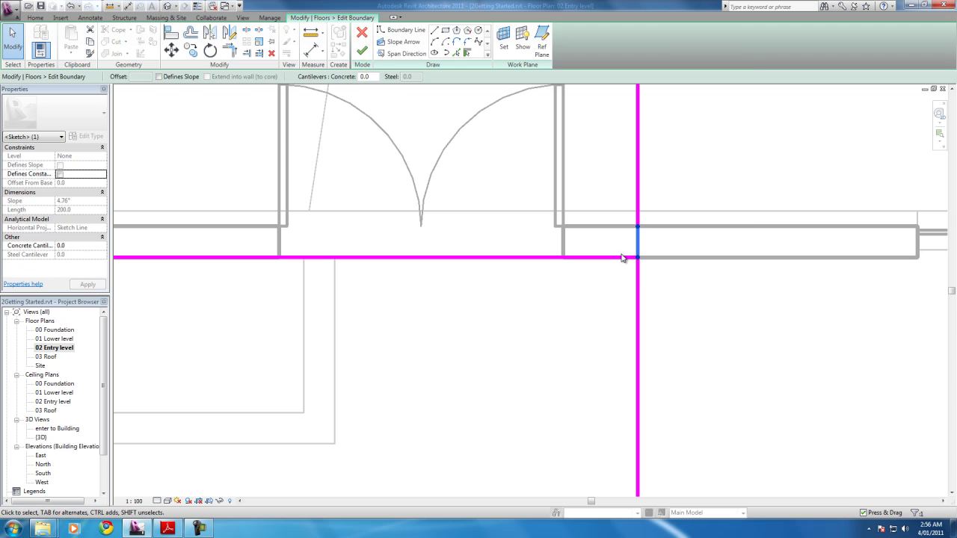
{"action": "key", "text": "Delete"}
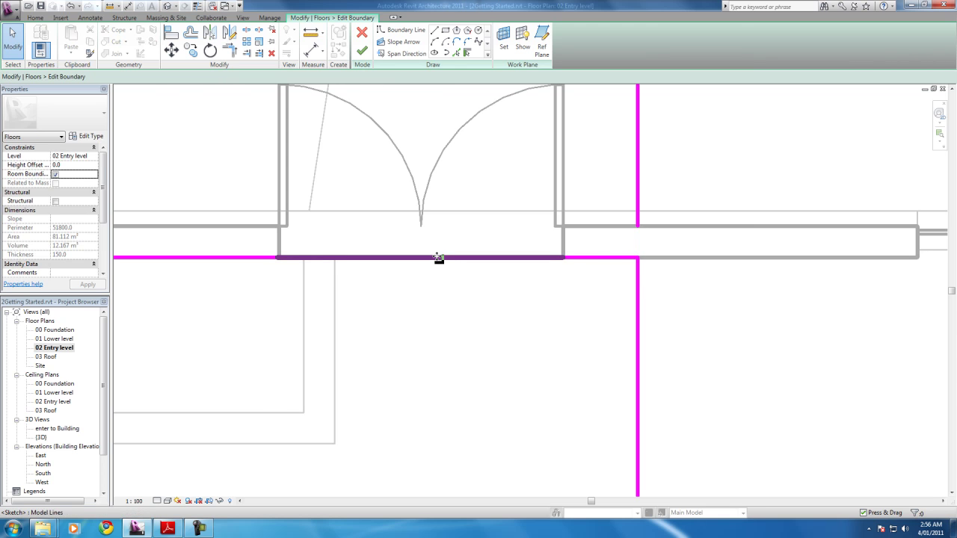
{"action": "left_click", "coordinate": [436, 257]}
{"action": "key", "text": "Delete"}
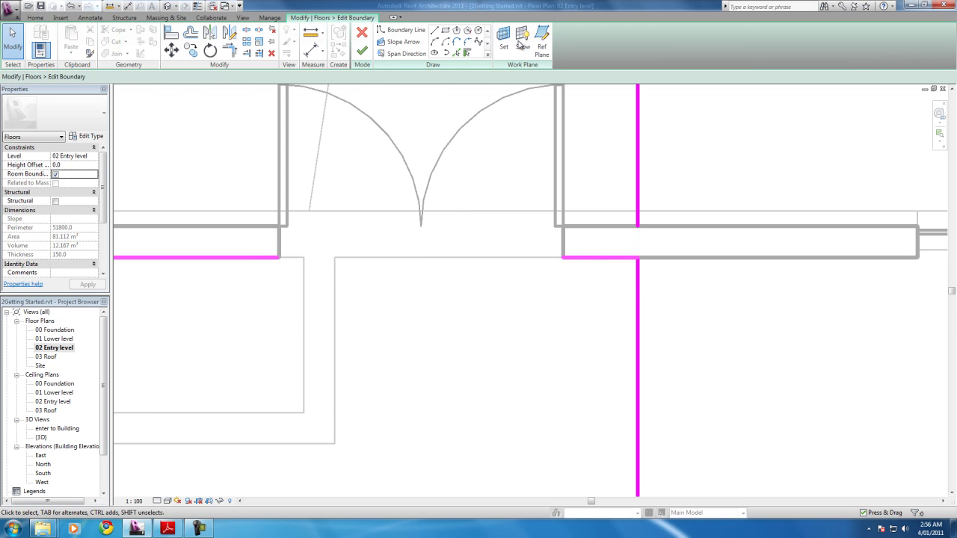
Sketch boundary lines from the door-side corner up to the wall line and along it
{"action": "left_click", "coordinate": [435, 31]}
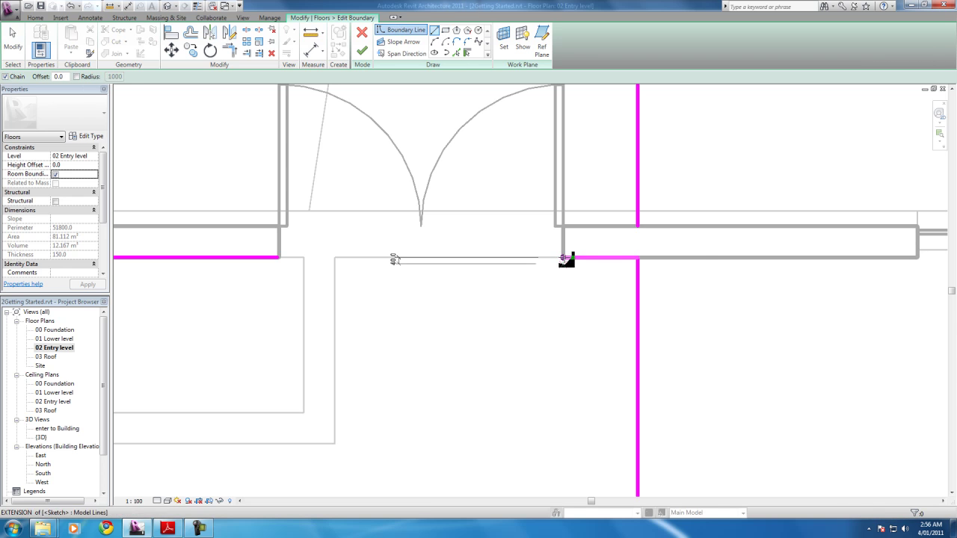
{"action": "left_click", "coordinate": [562, 258]}
{"action": "left_click", "coordinate": [564, 226]}
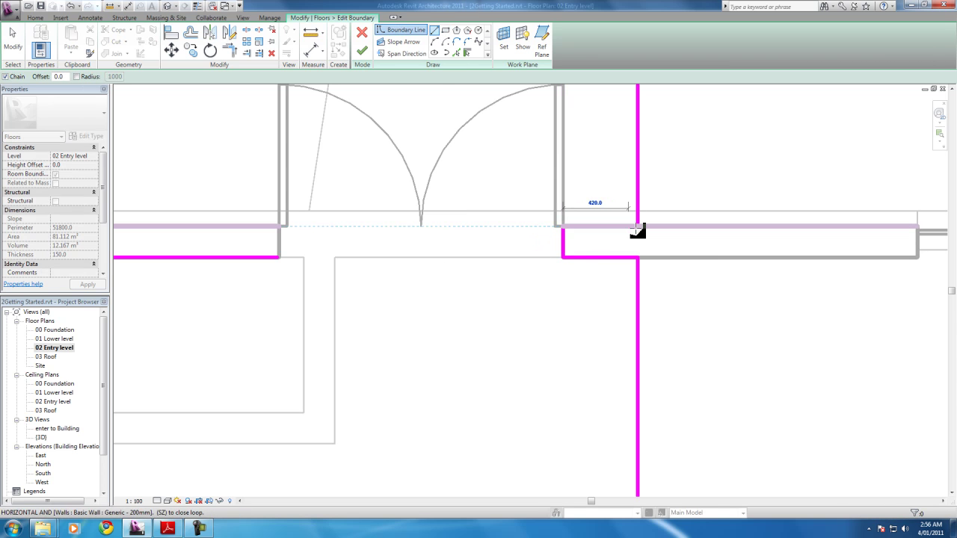
{"action": "left_click", "coordinate": [637, 228]}
{"action": "scroll", "coordinate": [714, 274], "scroll_direction": "down", "scroll_amount": 1}
{"action": "scroll", "coordinate": [194, 247], "scroll_direction": "down", "scroll_amount": 2}
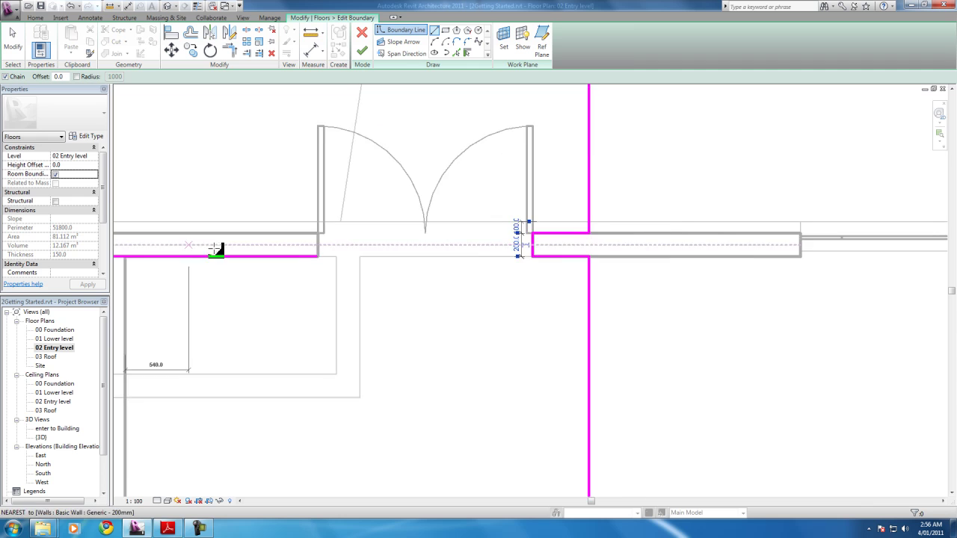
{"action": "scroll", "coordinate": [206, 248], "scroll_direction": "up", "scroll_amount": 1}
{"action": "middle_click_drag", "start_coordinate": [491, 273], "coordinate": [640, 252]}
{"action": "scroll", "coordinate": [940, 282], "scroll_direction": "down", "scroll_amount": 1}
{"action": "scroll", "coordinate": [940, 282], "scroll_direction": "down", "scroll_amount": 2}
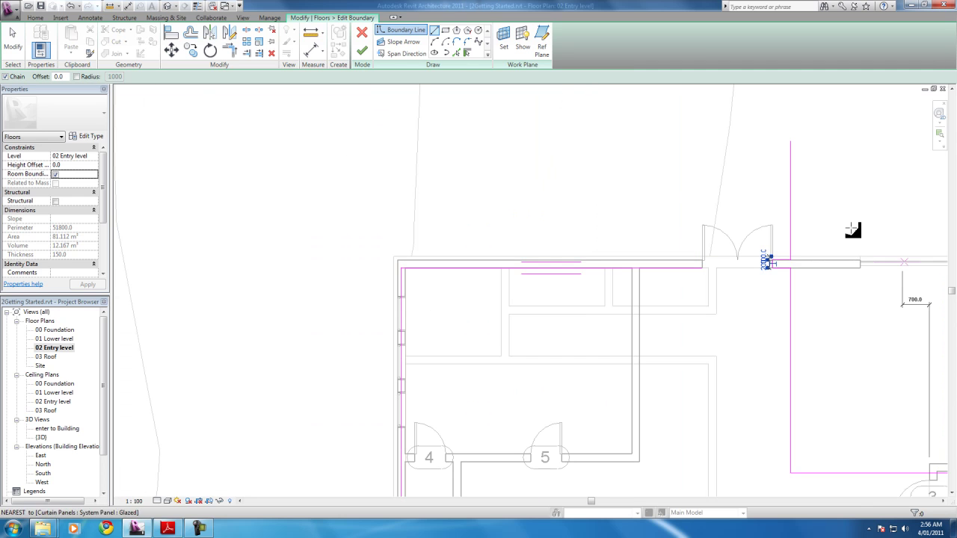
{"action": "scroll", "coordinate": [676, 278], "scroll_direction": "up", "scroll_amount": 5}
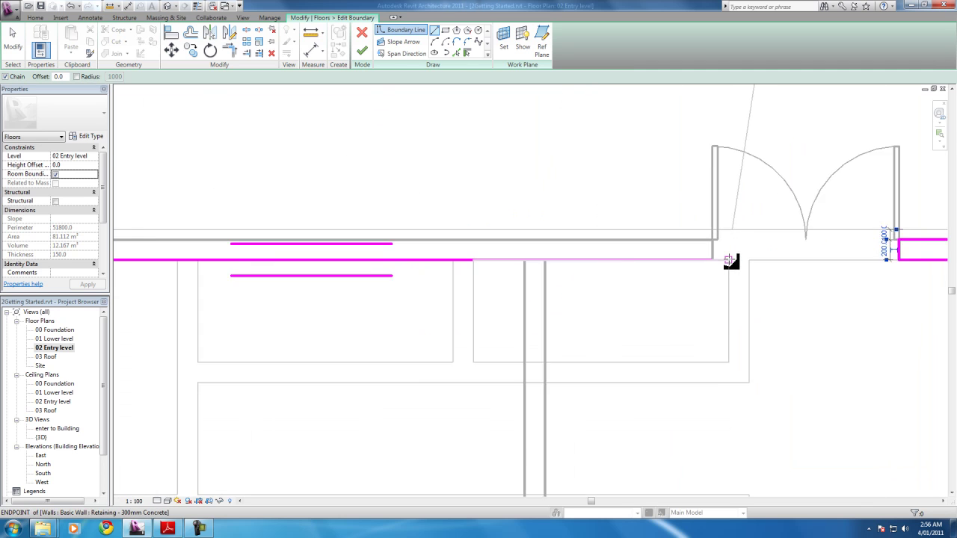
Continue the boundary from the existing endpoint up to the wall's top-left corner
{"action": "left_click", "coordinate": [699, 260]}
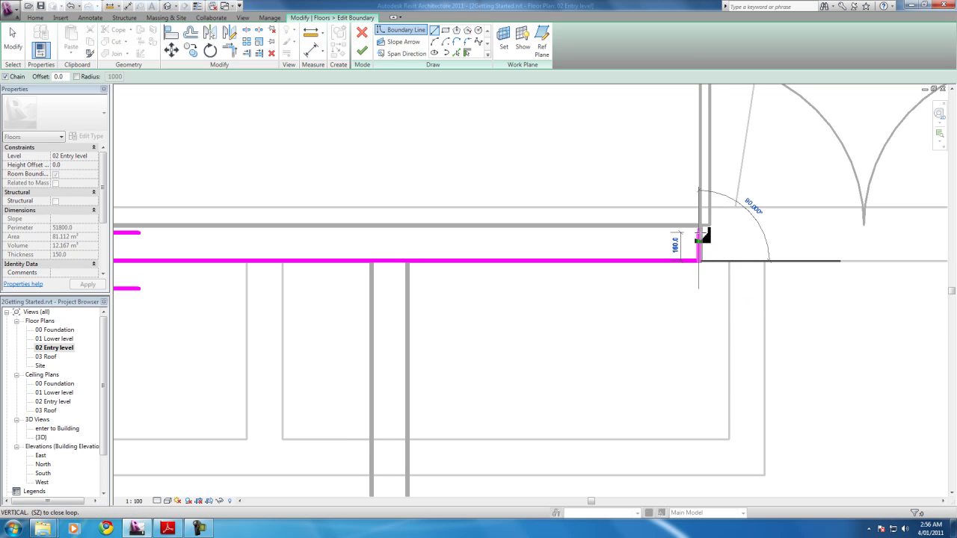
{"action": "left_click", "coordinate": [699, 225]}
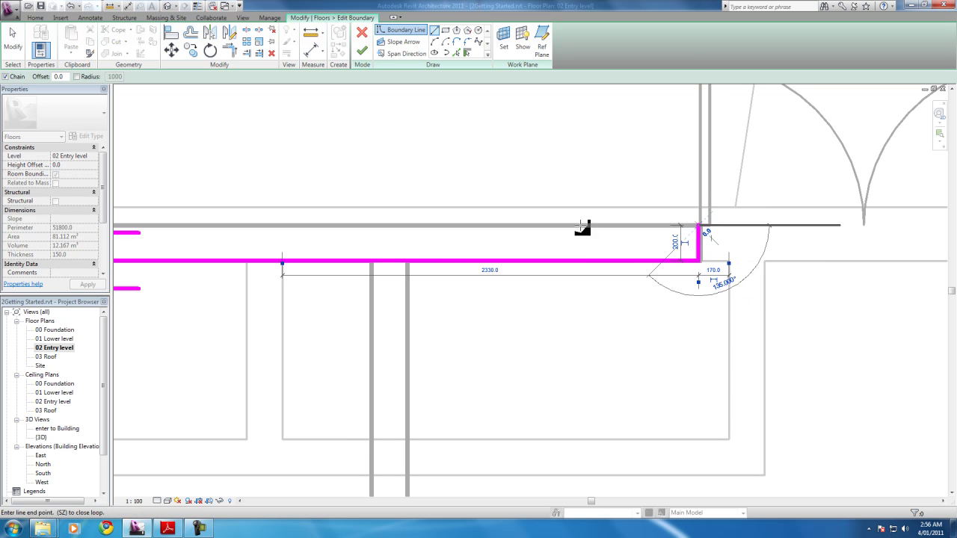
{"action": "scroll", "coordinate": [484, 234], "scroll_direction": "down", "scroll_amount": 3}
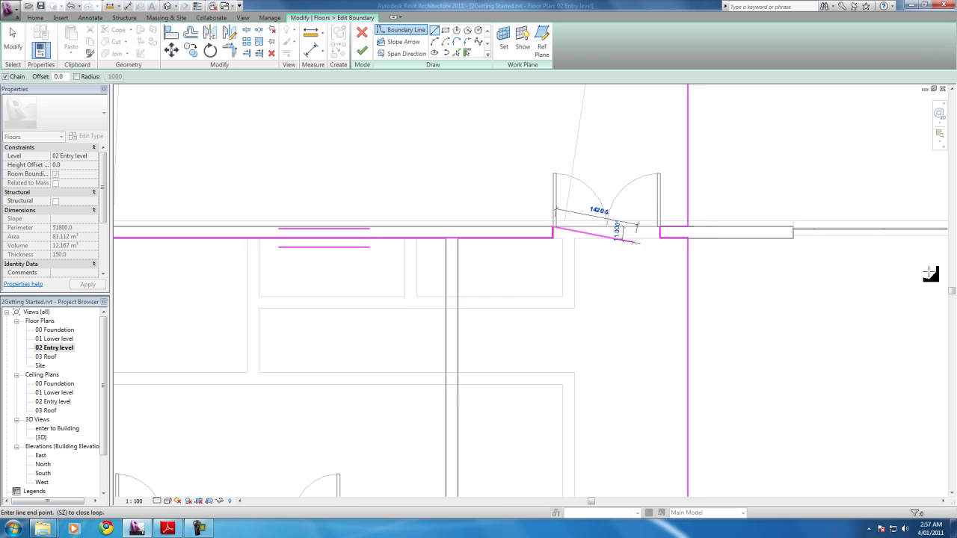
{"action": "scroll", "coordinate": [410, 244], "scroll_direction": "down", "scroll_amount": 2}
{"action": "scroll", "coordinate": [441, 249], "scroll_direction": "up", "scroll_amount": 5}
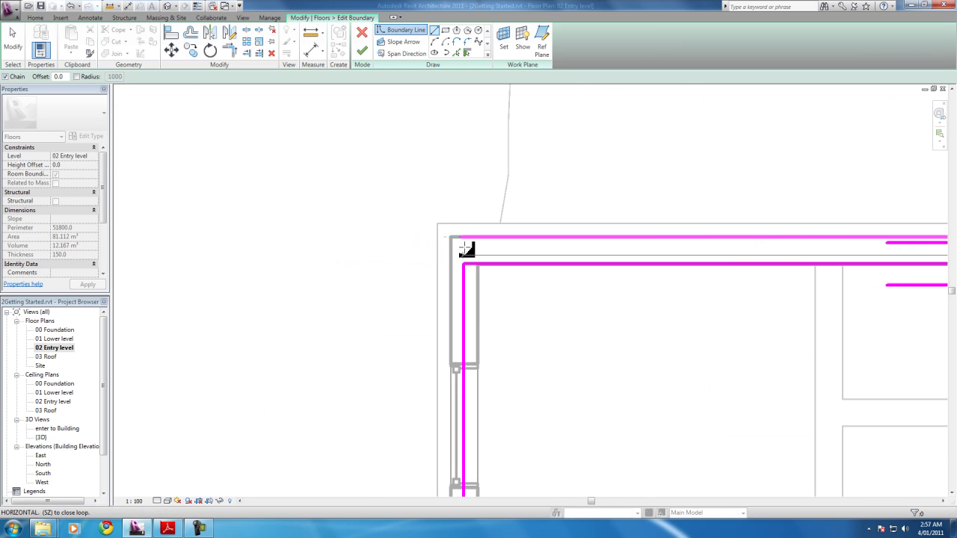
{"action": "left_click", "coordinate": [452, 239]}
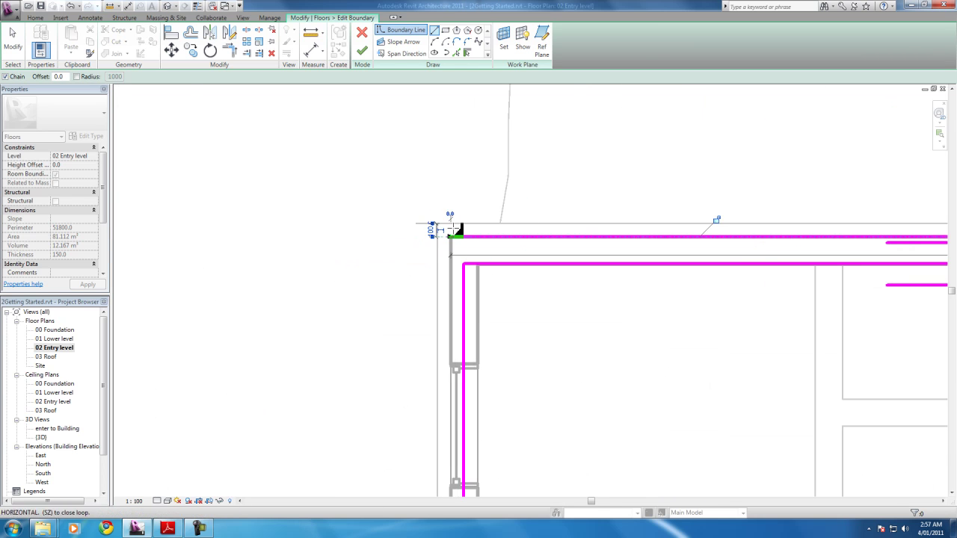
{"action": "scroll", "coordinate": [352, 309], "scroll_direction": "down", "scroll_amount": 5}
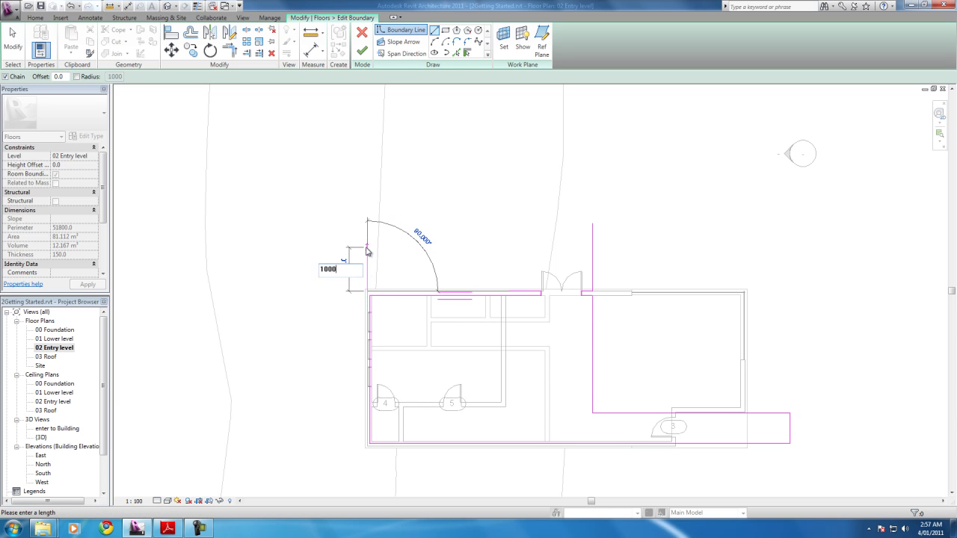
Commit the 1000 mm upward segment and close the sloped edge onto the right boundary line
{"action": "key", "text": "Return"}
{"action": "scroll", "coordinate": [407, 299], "scroll_direction": "up", "scroll_amount": 2}
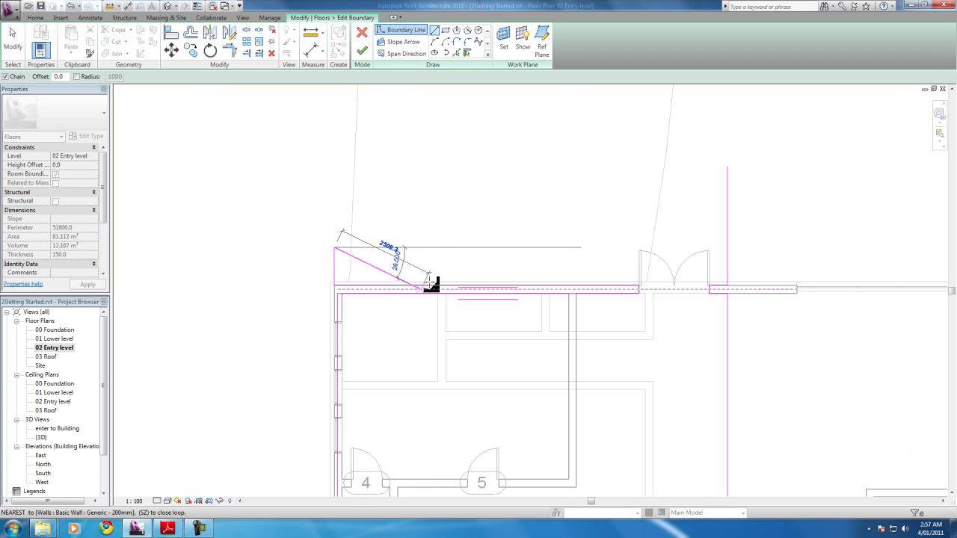
{"action": "left_click", "coordinate": [728, 167]}
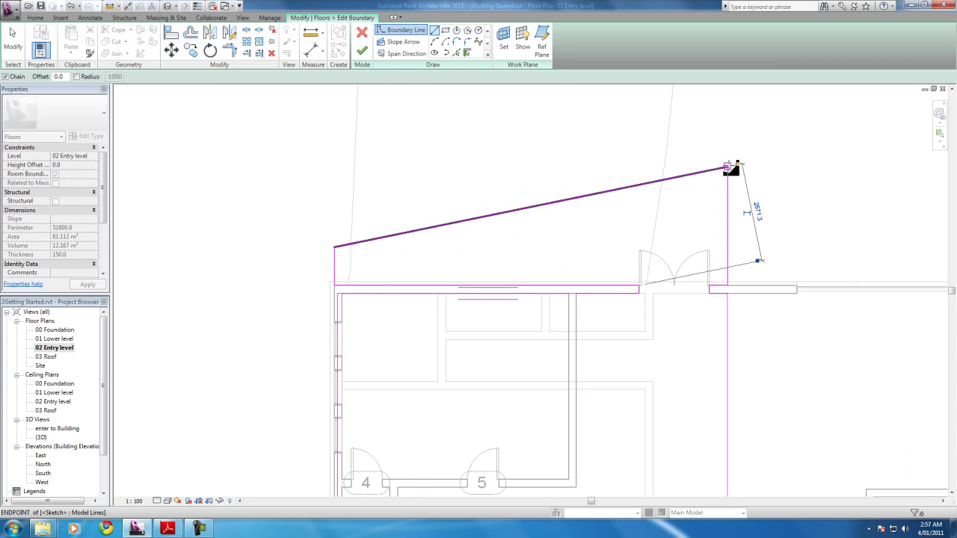
{"action": "key", "text": "Escape"}
{"action": "scroll", "coordinate": [616, 250], "scroll_direction": "down", "scroll_amount": 2}
{"action": "scroll", "coordinate": [676, 311], "scroll_direction": "up", "scroll_amount": 5}
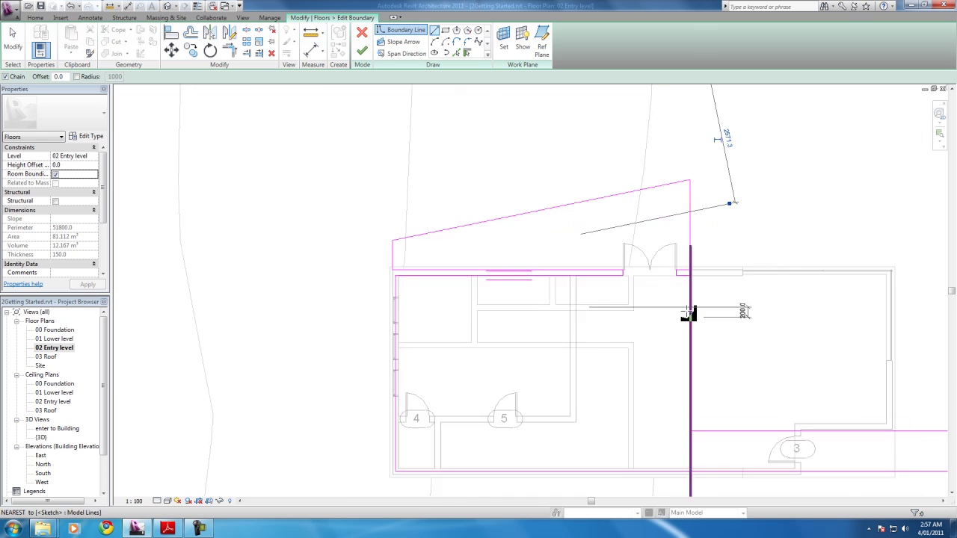
{"action": "scroll", "coordinate": [669, 302], "scroll_direction": "up", "scroll_amount": 1}
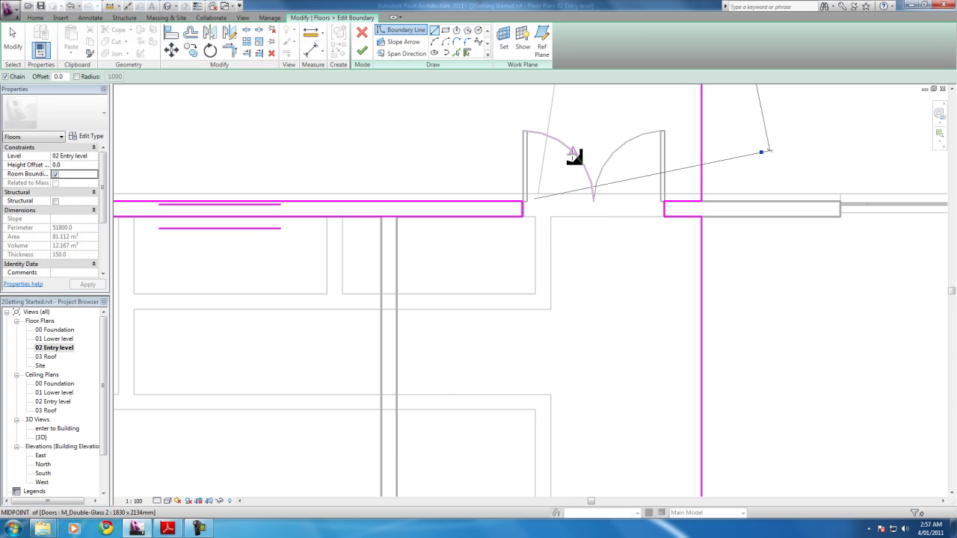
{"action": "scroll", "coordinate": [451, 385], "scroll_direction": "down", "scroll_amount": 4}
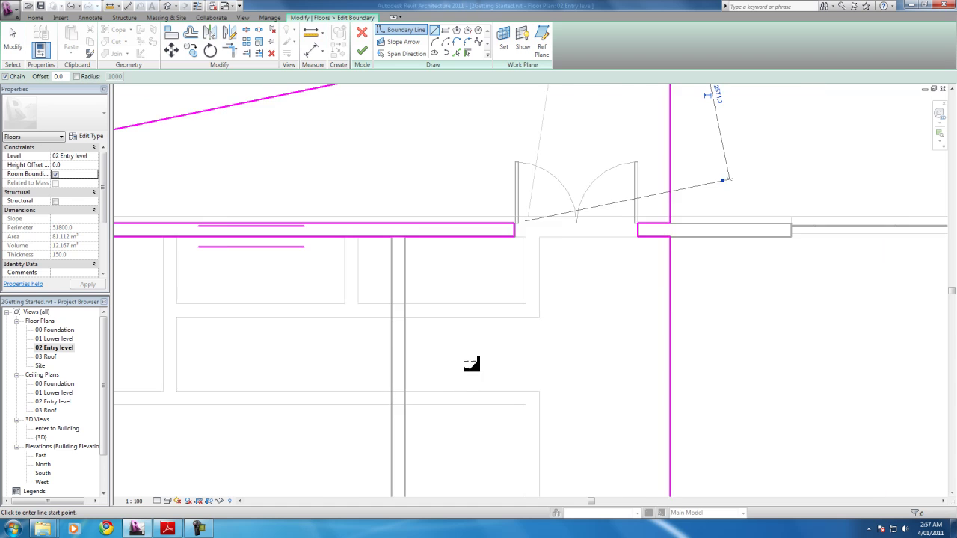
{"action": "scroll", "coordinate": [511, 347], "scroll_direction": "up", "scroll_amount": 2}
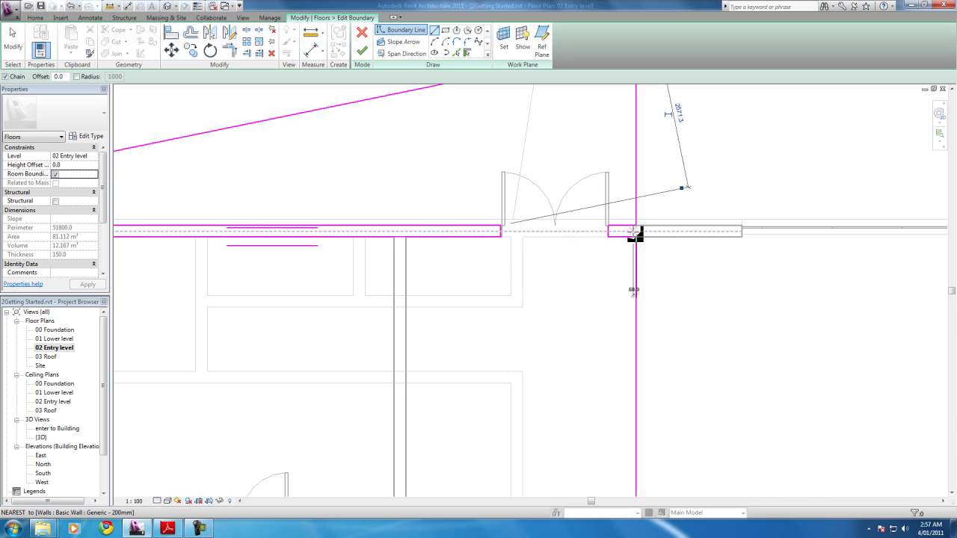
{"action": "scroll", "coordinate": [718, 278], "scroll_direction": "down", "scroll_amount": 3}
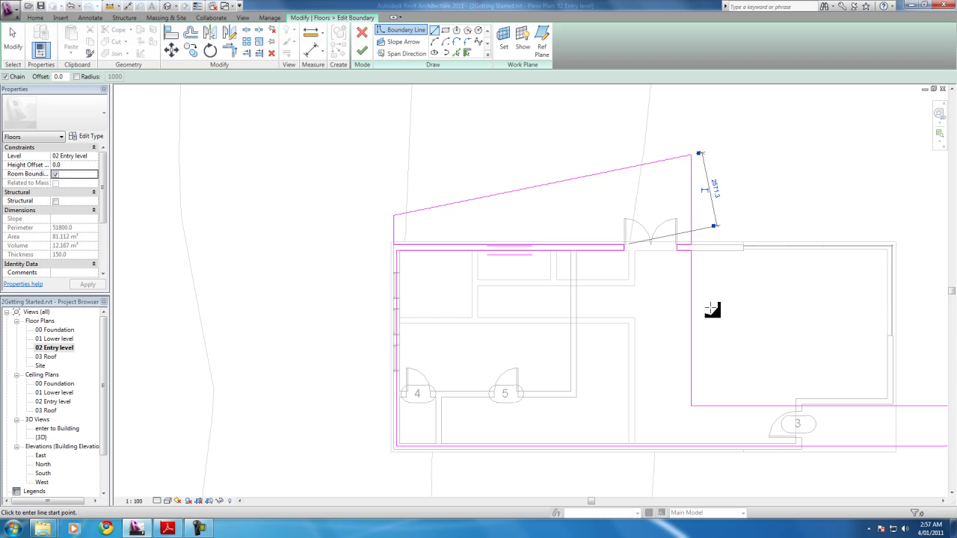
{"action": "scroll", "coordinate": [712, 308], "scroll_direction": "up", "scroll_amount": 1}
Finish the deck sketch without attaching walls, and switch to the 3D view
{"action": "left_click", "coordinate": [363, 52]}
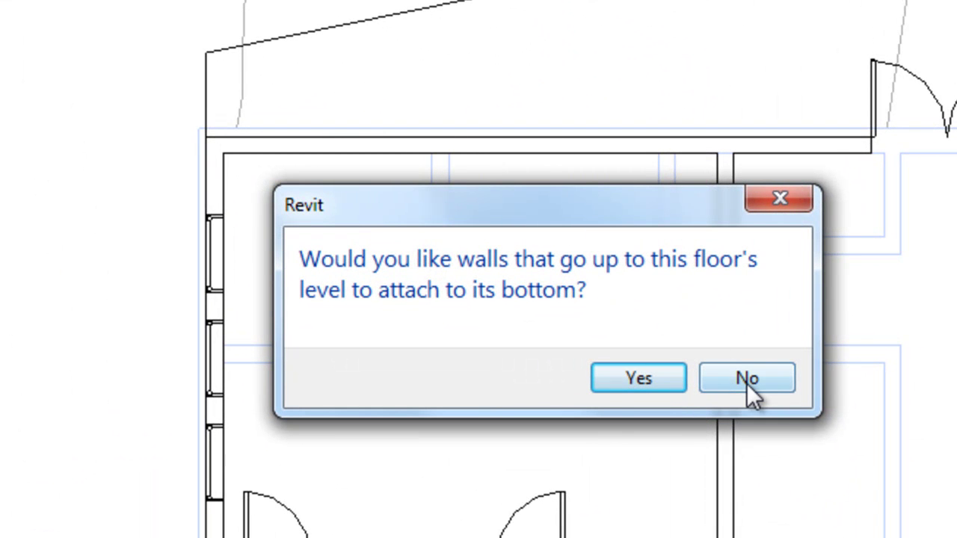
{"action": "left_click", "coordinate": [745, 380]}
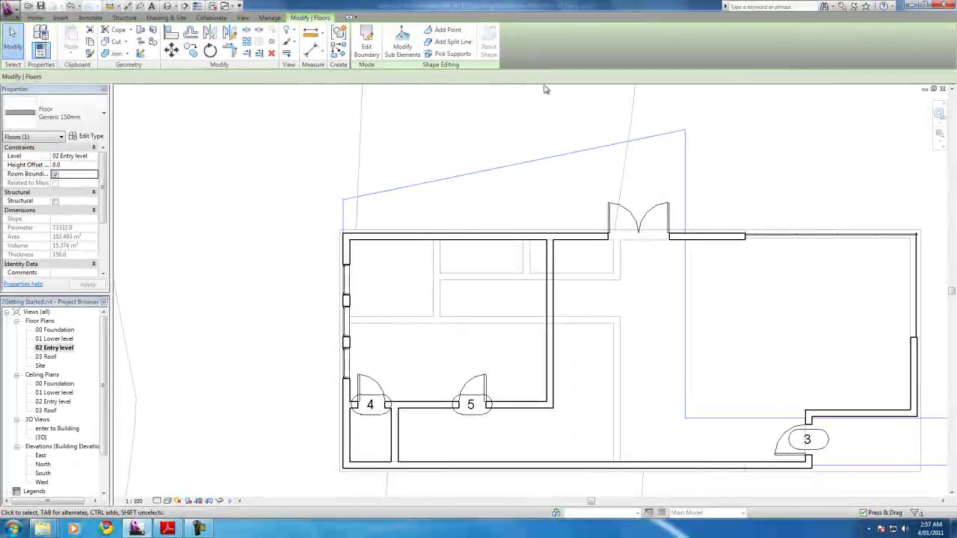
{"action": "left_click", "coordinate": [243, 17]}
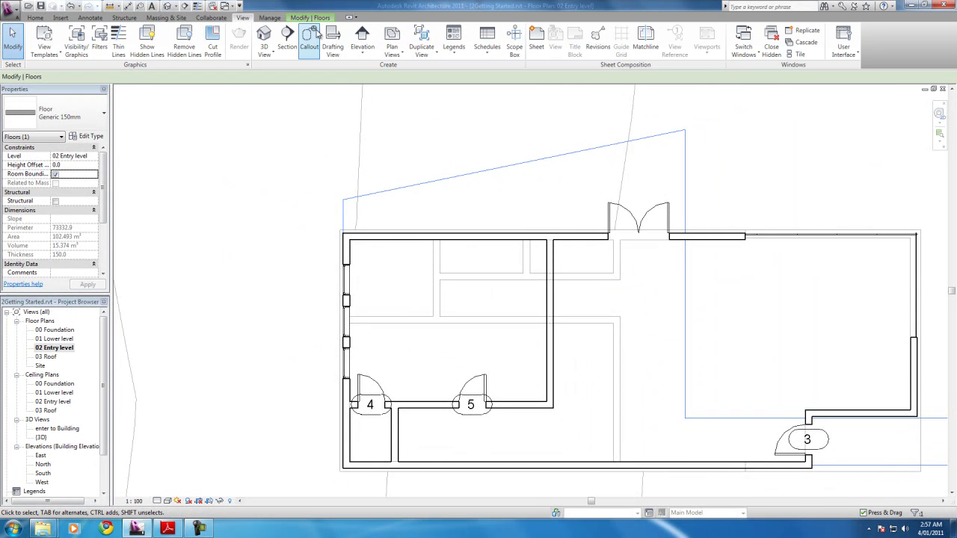
{"action": "left_click", "coordinate": [263, 37]}
Orbit the 3D view to inspect the reshaped deck from a back corner
{"action": "scroll", "coordinate": [373, 284], "scroll_direction": "down", "scroll_amount": 4}
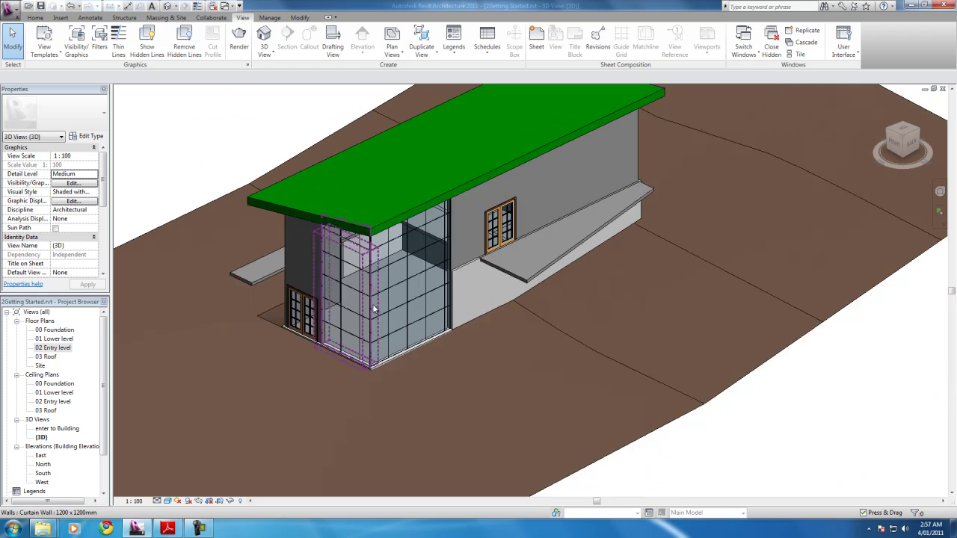
{"action": "scroll", "coordinate": [769, 154], "scroll_direction": "up", "scroll_amount": 5}
{"action": "scroll", "coordinate": [270, 347], "scroll_direction": "up", "scroll_amount": 2}
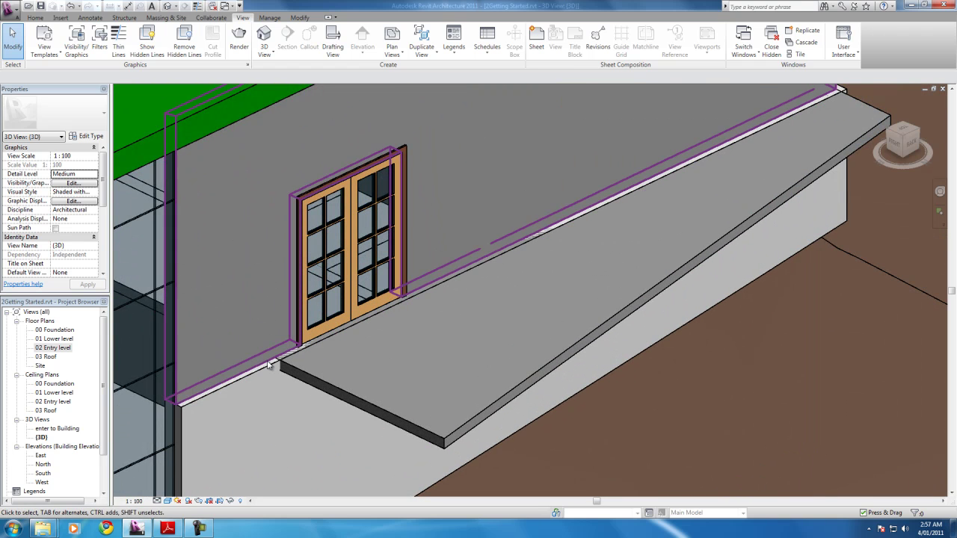
{"action": "left_click", "coordinate": [912, 142]}
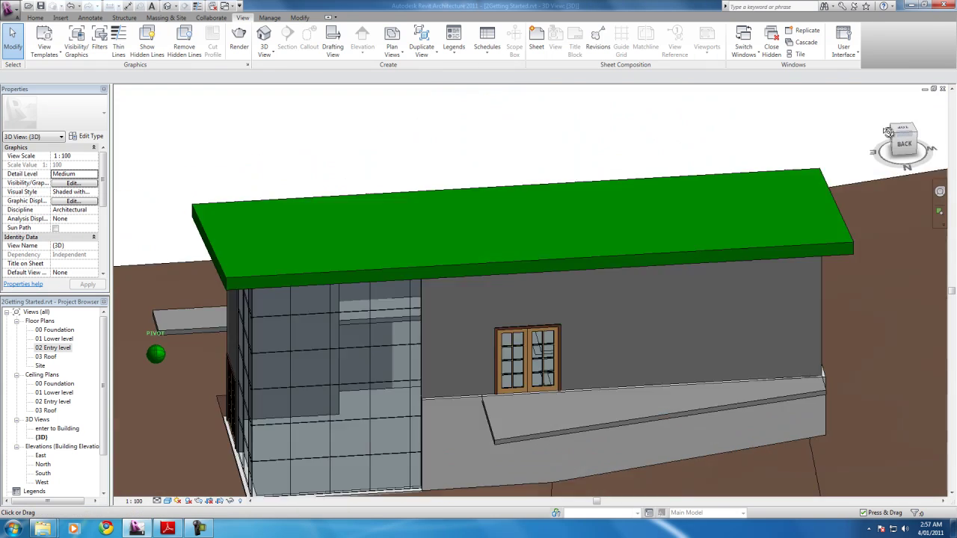
{"action": "left_click", "coordinate": [888, 131]}
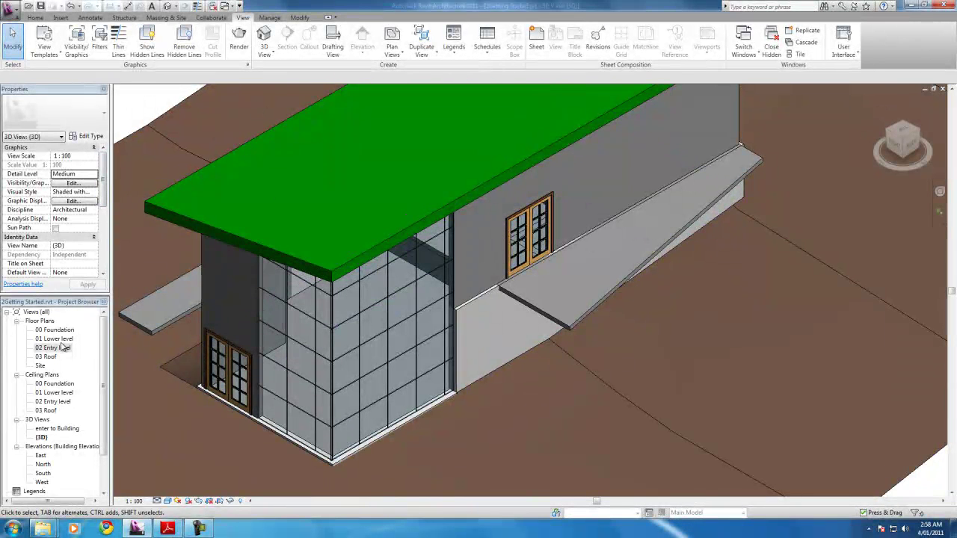
On 02 Entry level, start a Retaining - 300mm Concrete wall with Core Face: Interior location line
{"action": "double_click", "coordinate": [54, 348]}
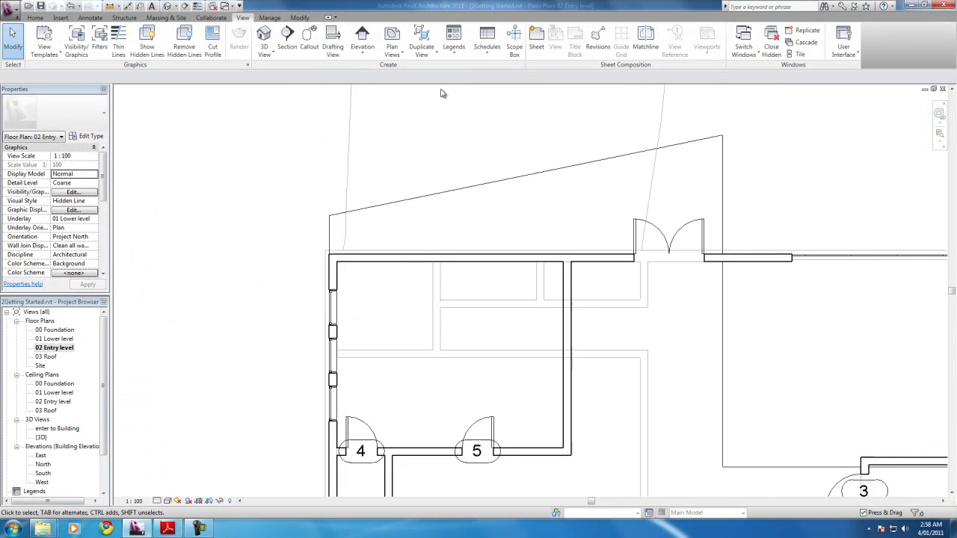
{"action": "scroll", "coordinate": [440, 93], "scroll_direction": "up", "scroll_amount": 3}
{"action": "left_click", "coordinate": [36, 19]}
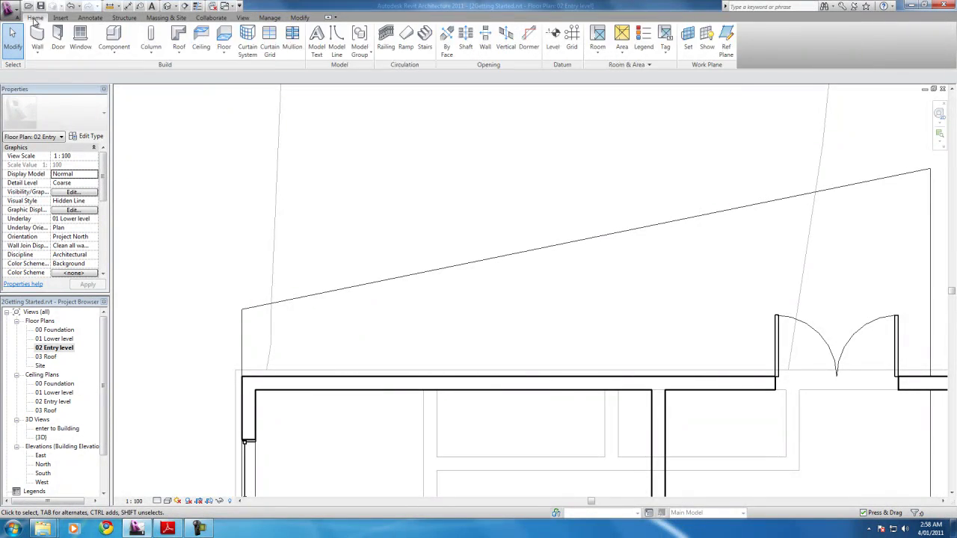
{"action": "left_click", "coordinate": [37, 37]}
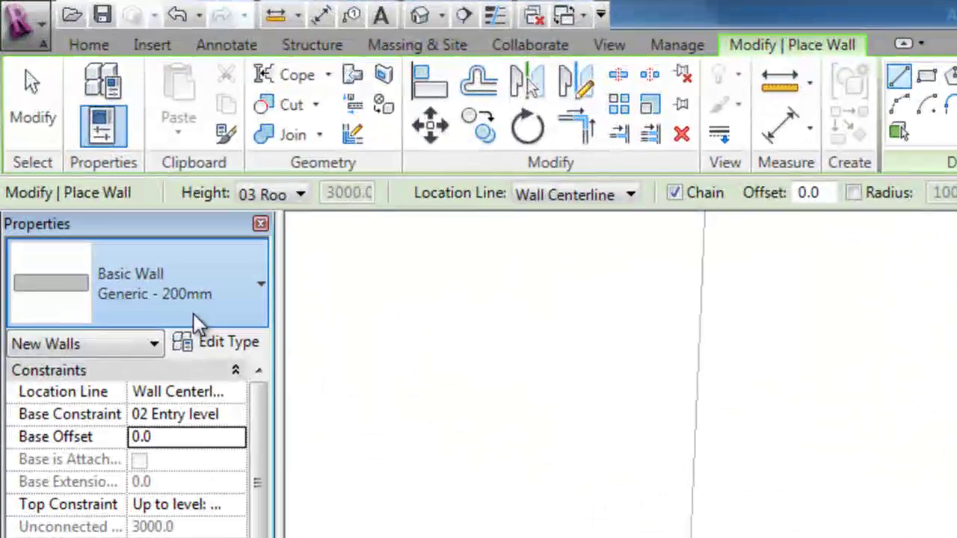
{"action": "left_click", "coordinate": [193, 315]}
{"action": "scroll", "coordinate": [330, 534], "scroll_direction": "down", "scroll_amount": 3}
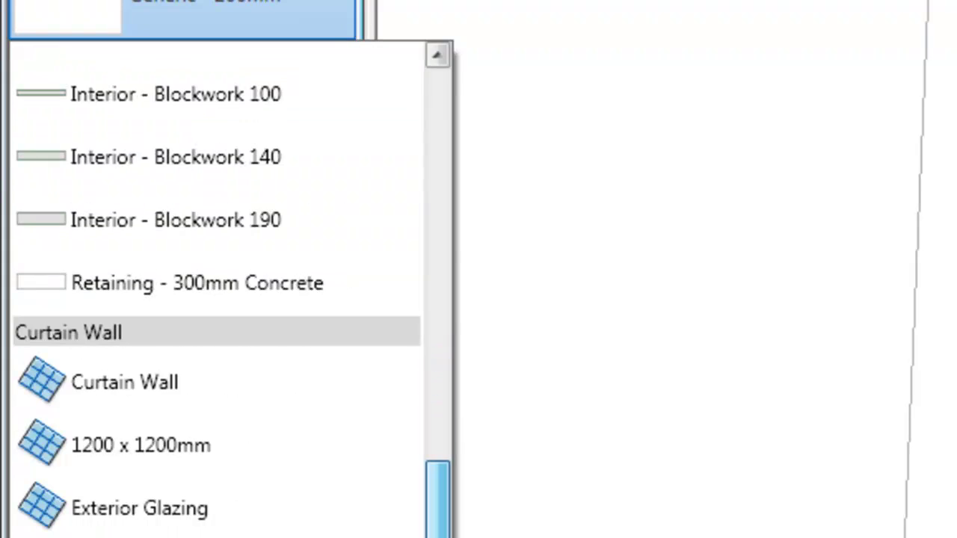
{"action": "left_click", "coordinate": [288, 294]}
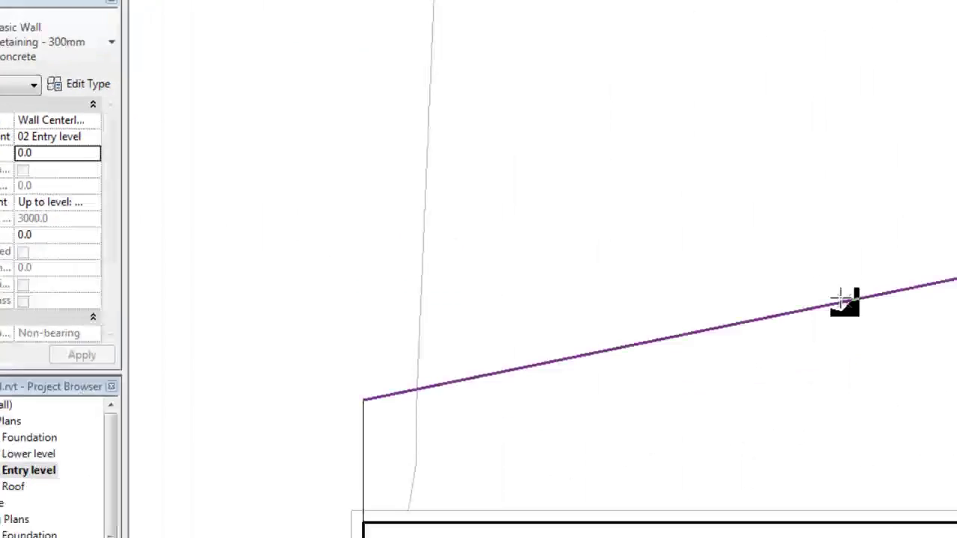
{"action": "left_click", "coordinate": [146, 32]}
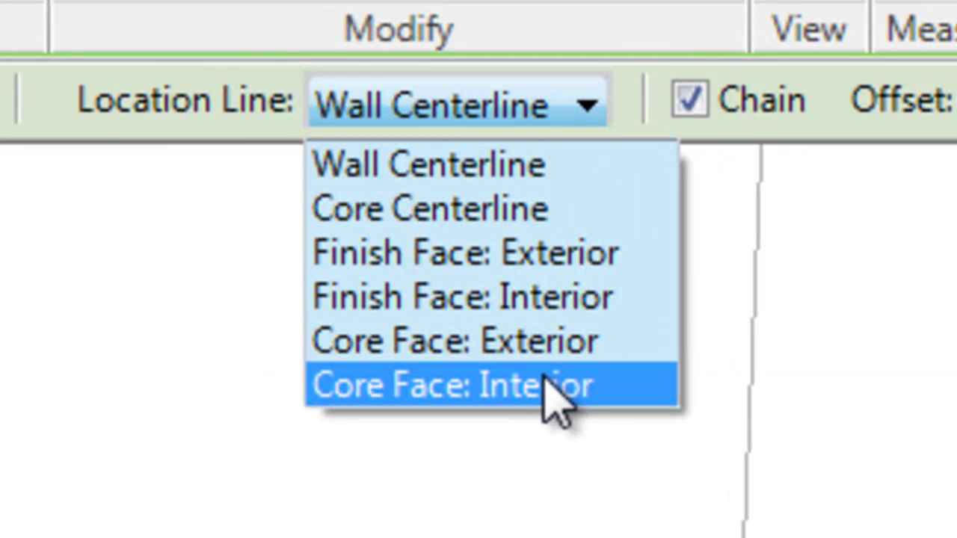
{"action": "left_click", "coordinate": [348, 235]}
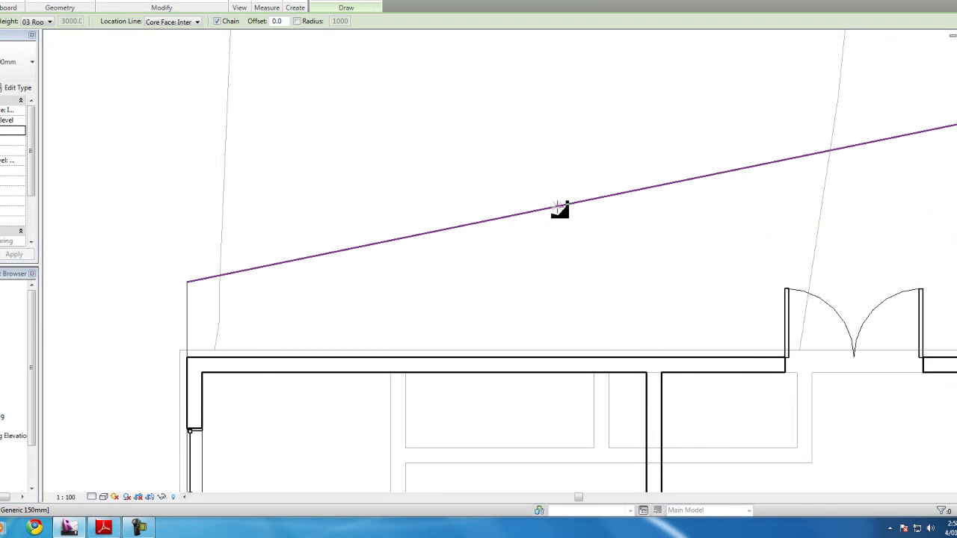
Draw one retaining wall segment along the deck's sloped outer edge
{"action": "left_click", "coordinate": [538, 209]}
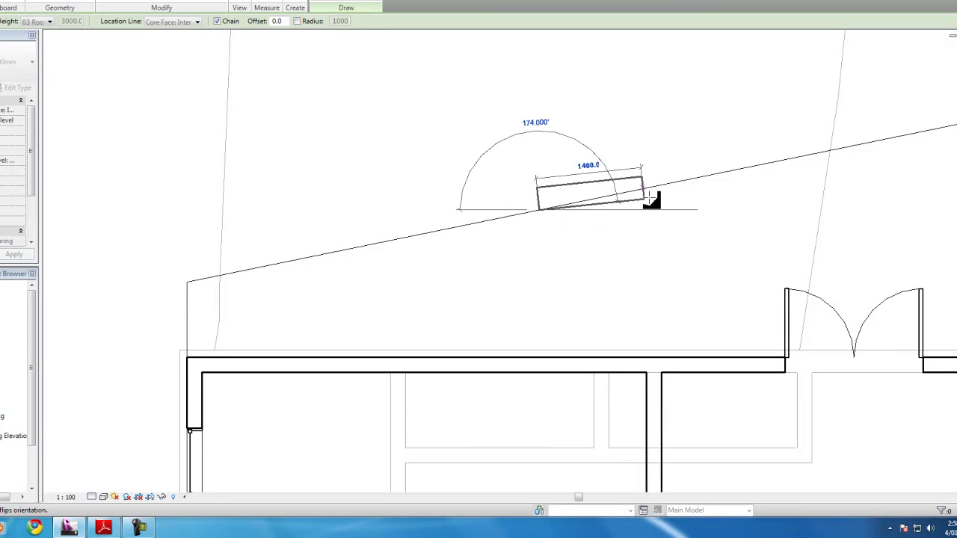
{"action": "left_click", "coordinate": [765, 163]}
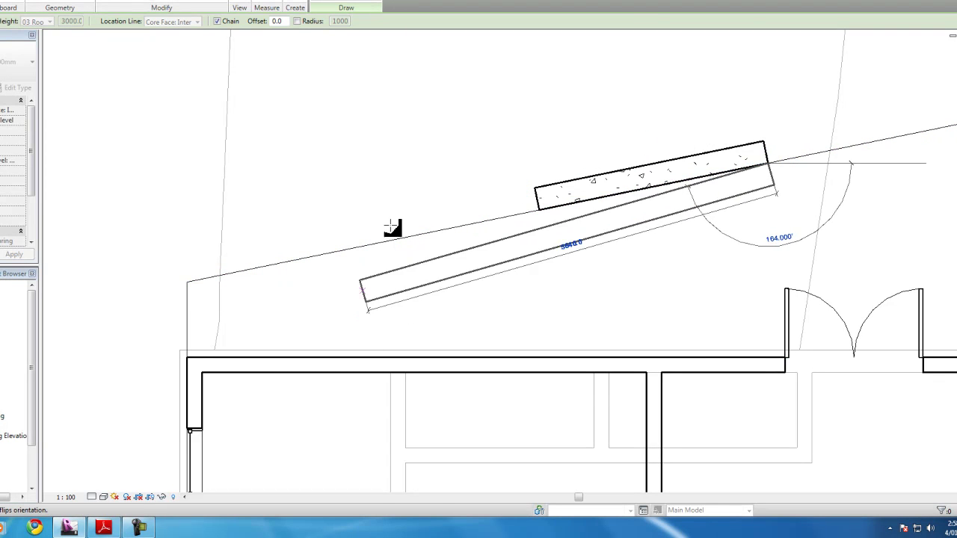
{"action": "right_click", "coordinate": [613, 77]}
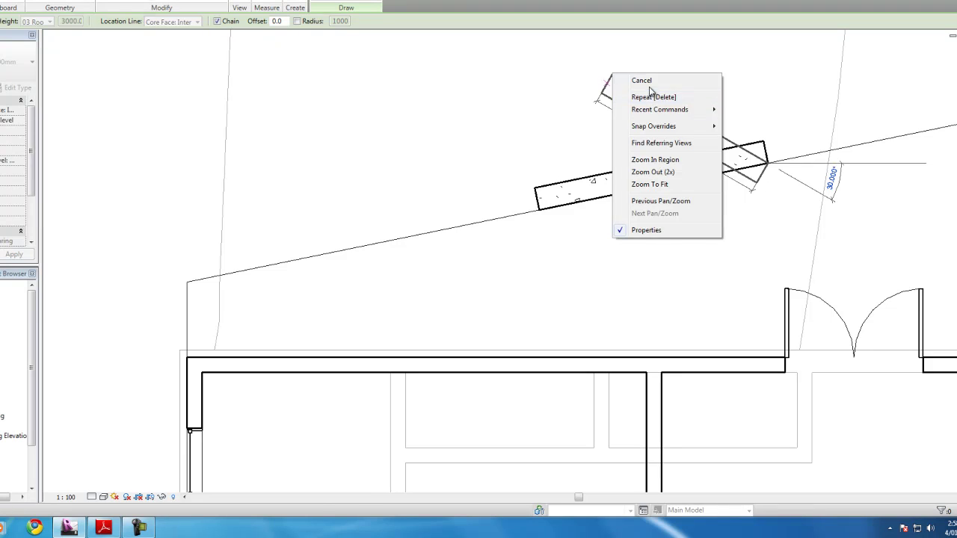
{"action": "left_click", "coordinate": [641, 80]}
{"action": "key", "text": "w"}
{"action": "key", "text": "a"}
{"action": "scroll", "coordinate": [619, 206], "scroll_direction": "down", "scroll_amount": 3}
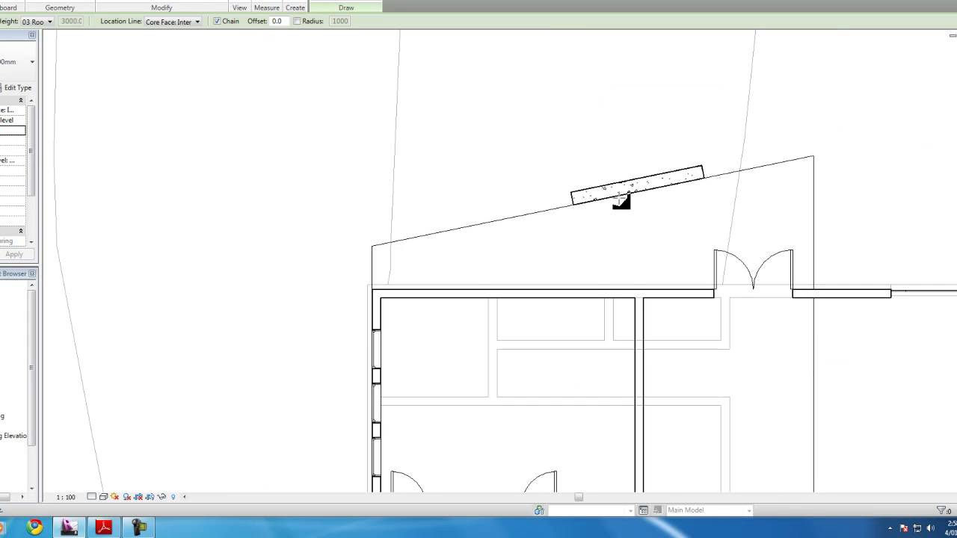
{"action": "scroll", "coordinate": [620, 201], "scroll_direction": "down", "scroll_amount": 2}
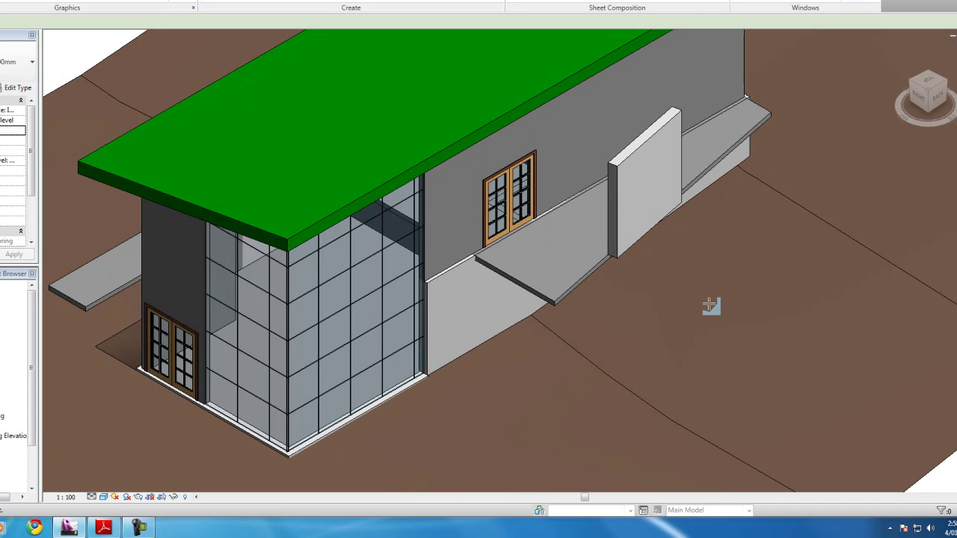
Select the angled retaining wall and set its Base Constraint to 00 Foundation
{"action": "scroll", "coordinate": [807, 197], "scroll_direction": "up", "scroll_amount": 3}
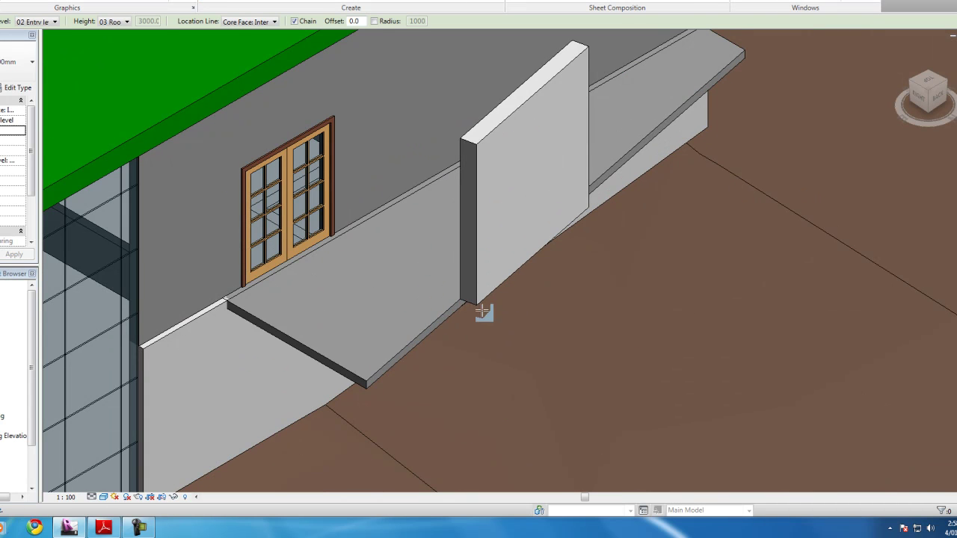
{"action": "left_click", "coordinate": [928, 97]}
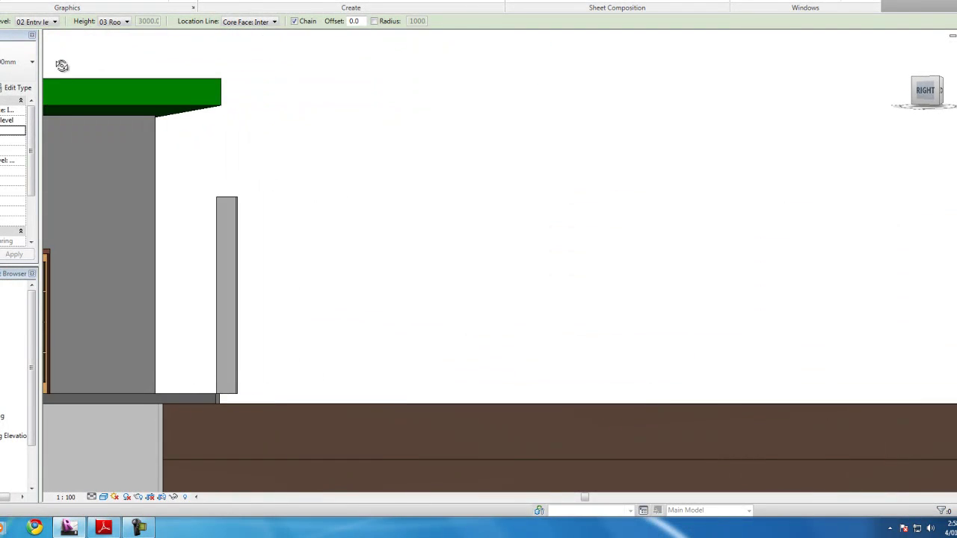
{"action": "middle_click_drag", "start_coordinate": [62, 66], "coordinate": [453, 229], "text": "shift"}
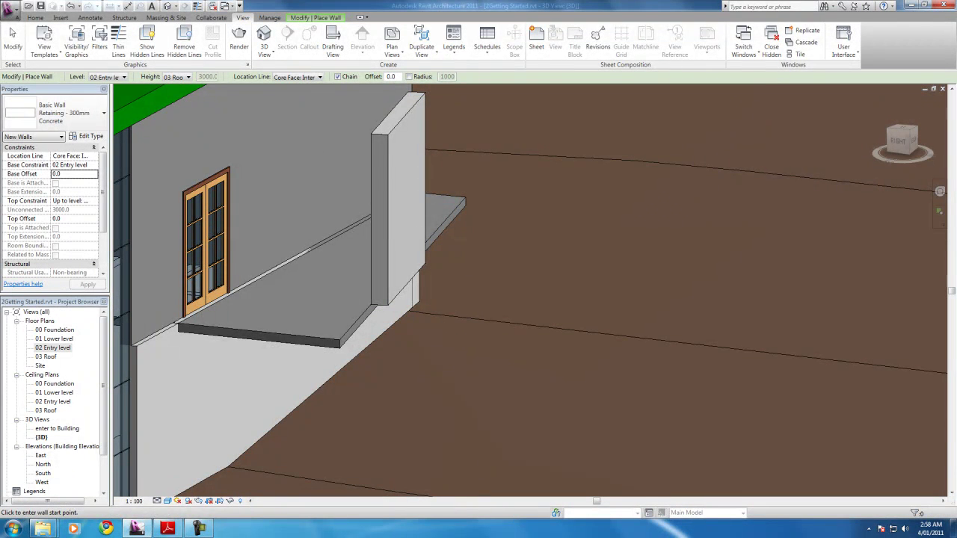
{"action": "left_click", "coordinate": [15, 46]}
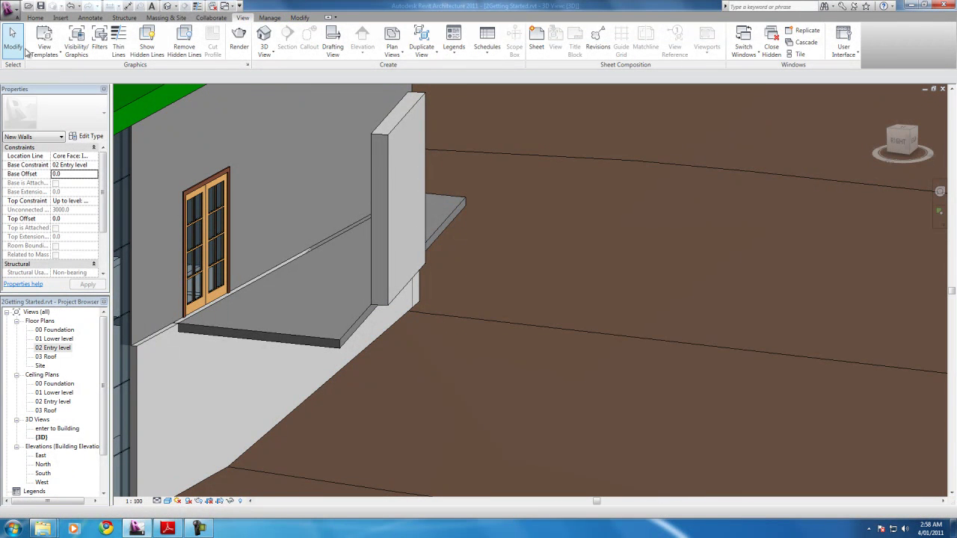
{"action": "left_click", "coordinate": [379, 147]}
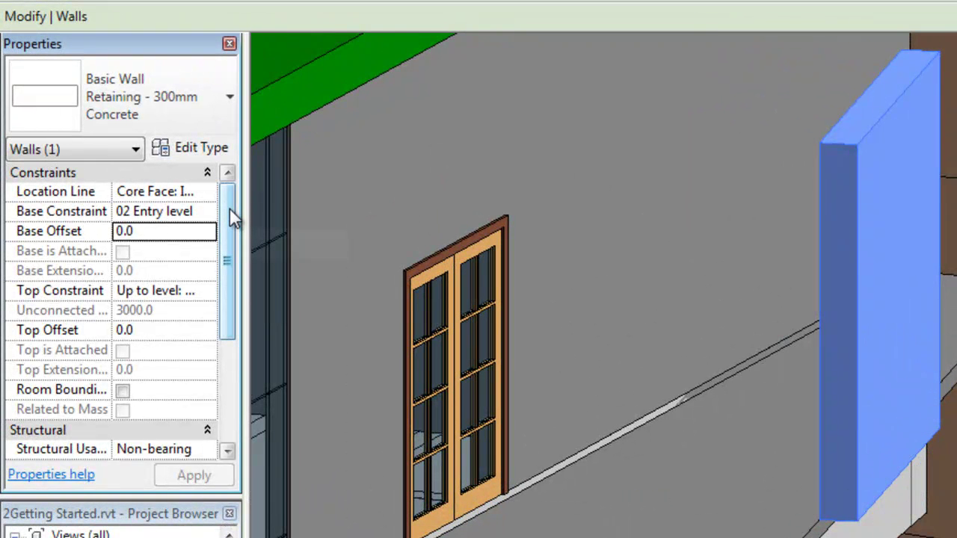
{"action": "left_click_drag", "start_coordinate": [230, 208], "coordinate": [223, 200]}
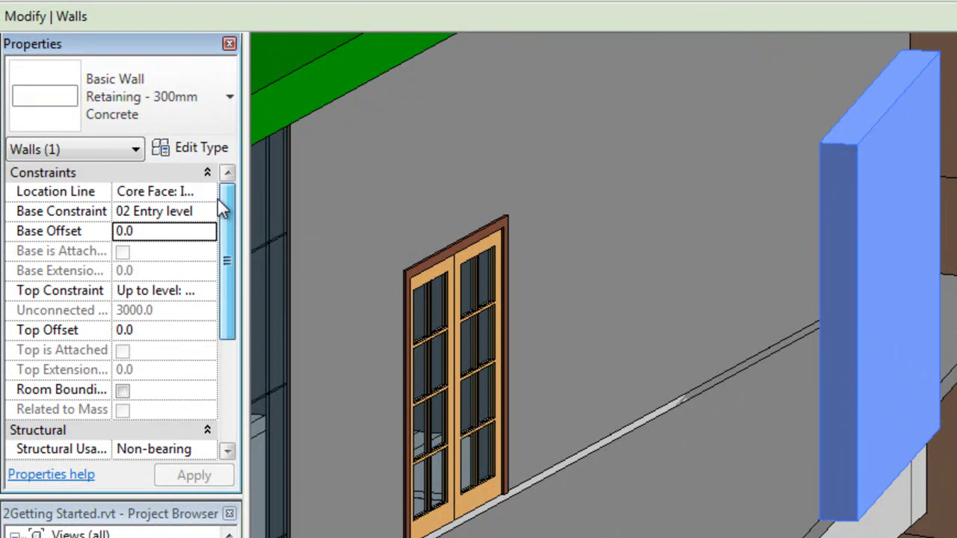
{"action": "left_click", "coordinate": [187, 211]}
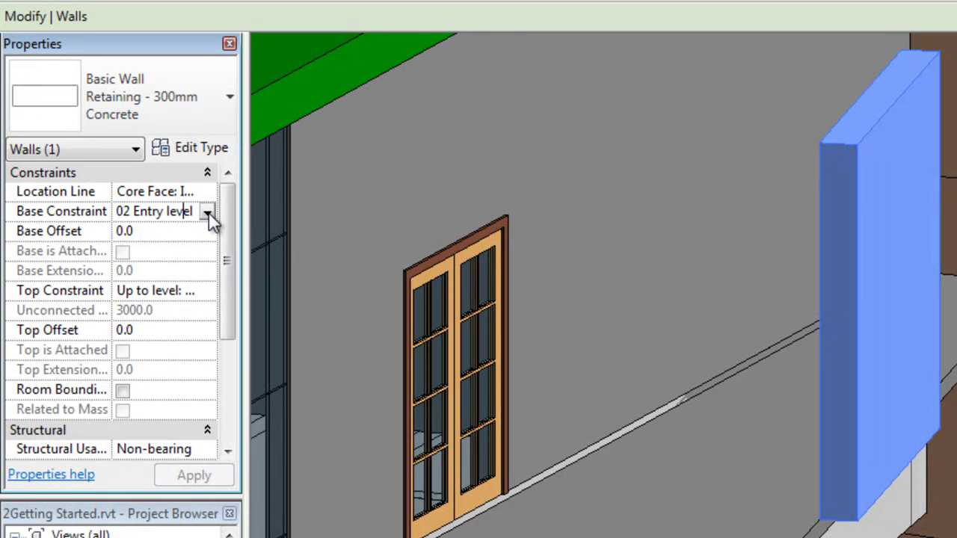
{"action": "left_click", "coordinate": [209, 211]}
{"action": "left_click", "coordinate": [191, 230]}
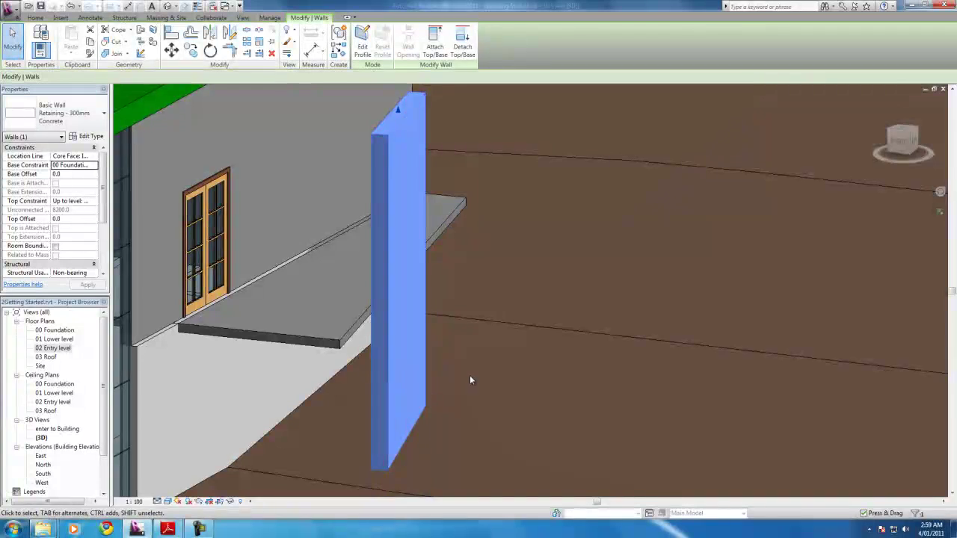
{"action": "scroll", "coordinate": [411, 470], "scroll_direction": "down", "scroll_amount": 6}
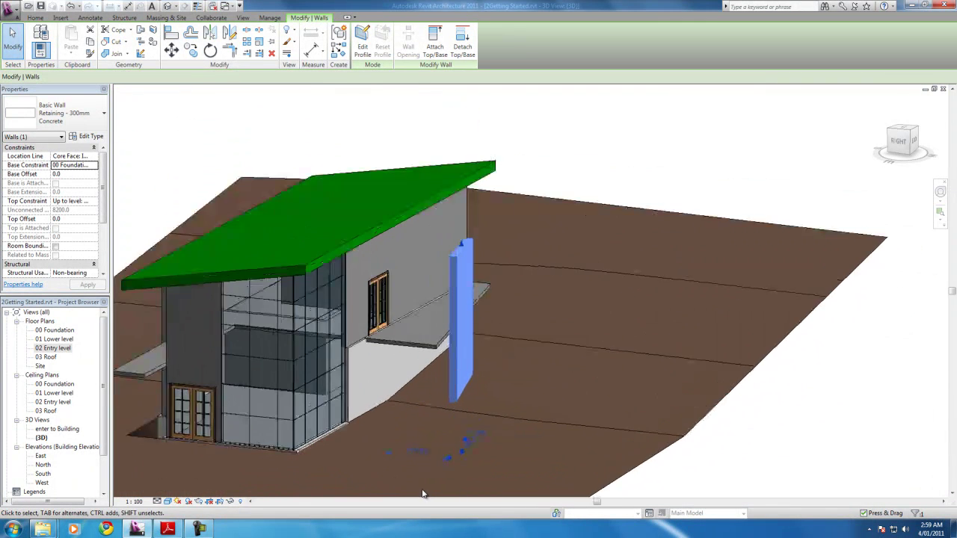
{"action": "scroll", "coordinate": [423, 494], "scroll_direction": "up", "scroll_amount": 5}
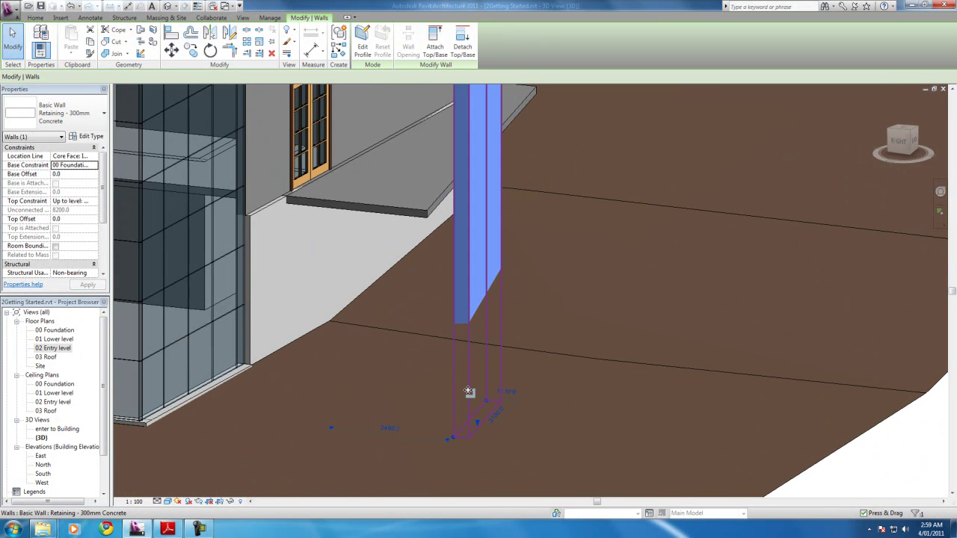
{"action": "scroll", "coordinate": [468, 391], "scroll_direction": "down", "scroll_amount": 4}
{"action": "scroll", "coordinate": [606, 282], "scroll_direction": "down", "scroll_amount": 3}
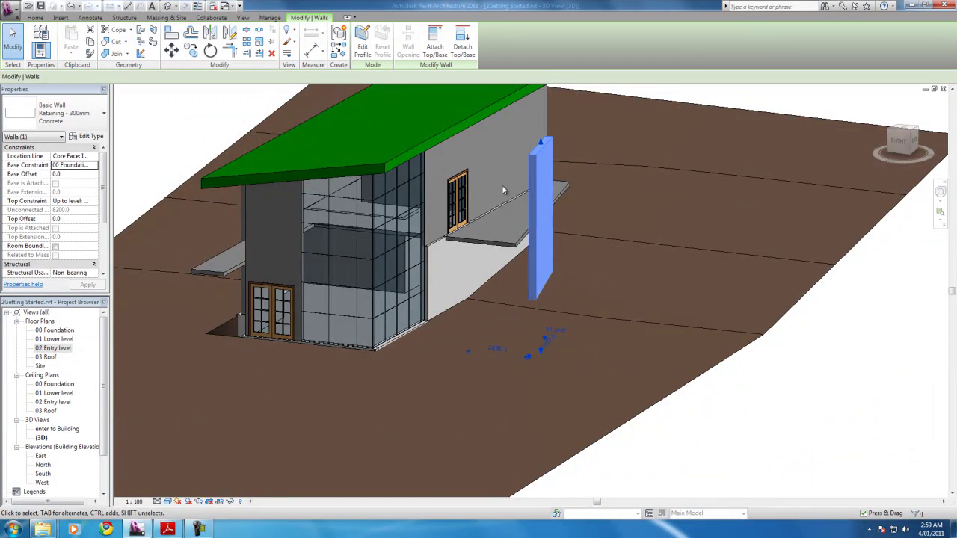
{"action": "scroll", "coordinate": [508, 240], "scroll_direction": "down", "scroll_amount": 2}
{"action": "scroll", "coordinate": [514, 337], "scroll_direction": "up", "scroll_amount": 4}
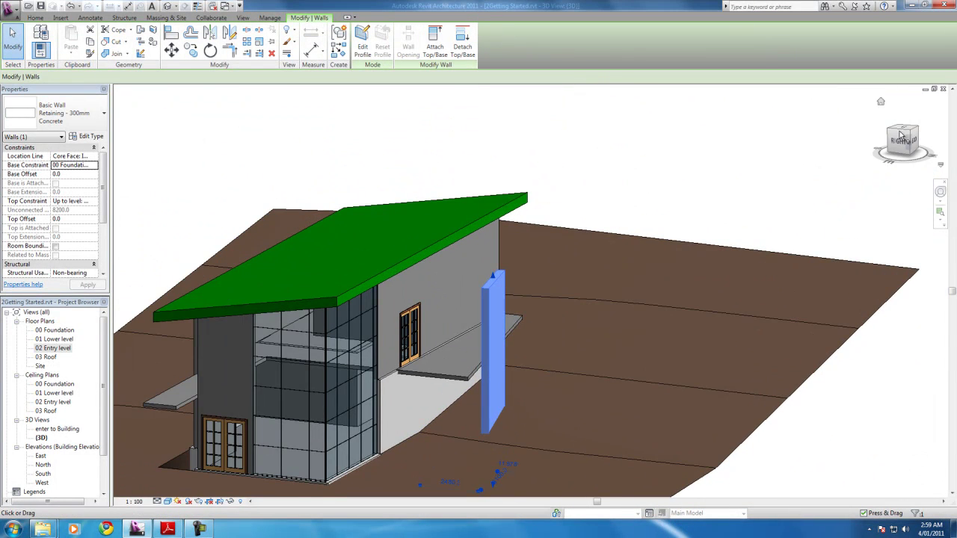
{"action": "left_click_drag", "start_coordinate": [867, 144], "coordinate": [759, 356]}
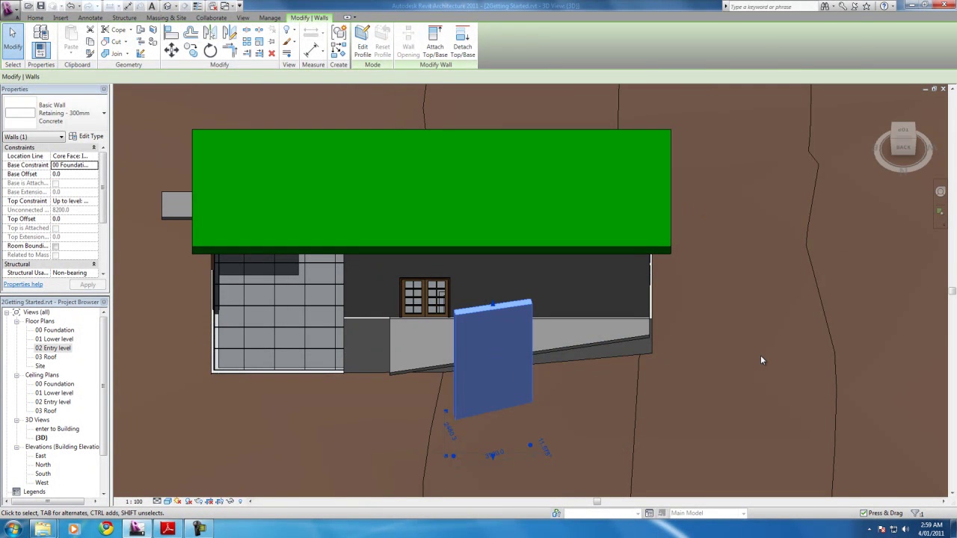
{"action": "key", "text": "Escape"}
{"action": "scroll", "coordinate": [489, 378], "scroll_direction": "up", "scroll_amount": 3}
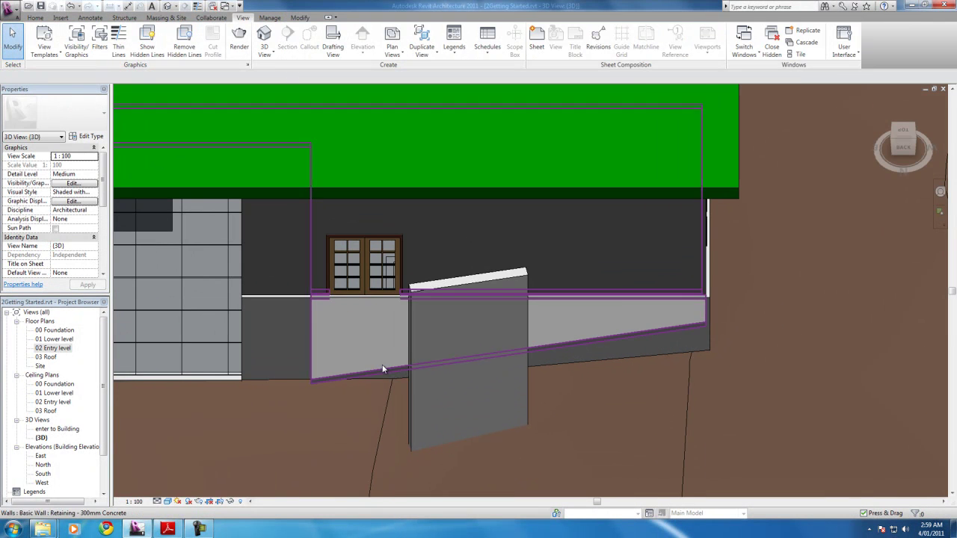
{"action": "left_click", "coordinate": [903, 146]}
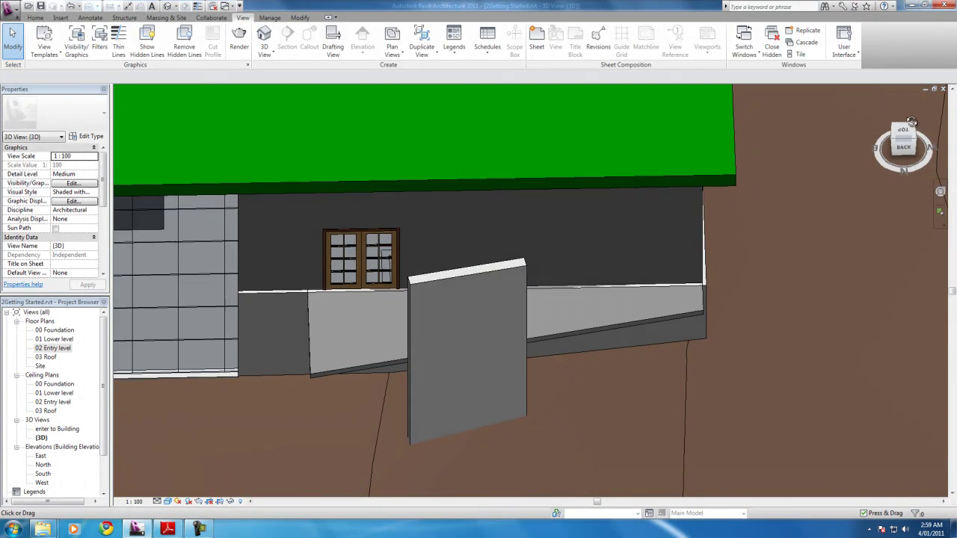
{"action": "middle_click_drag", "start_coordinate": [903, 486], "coordinate": [812, 496], "text": "shift"}
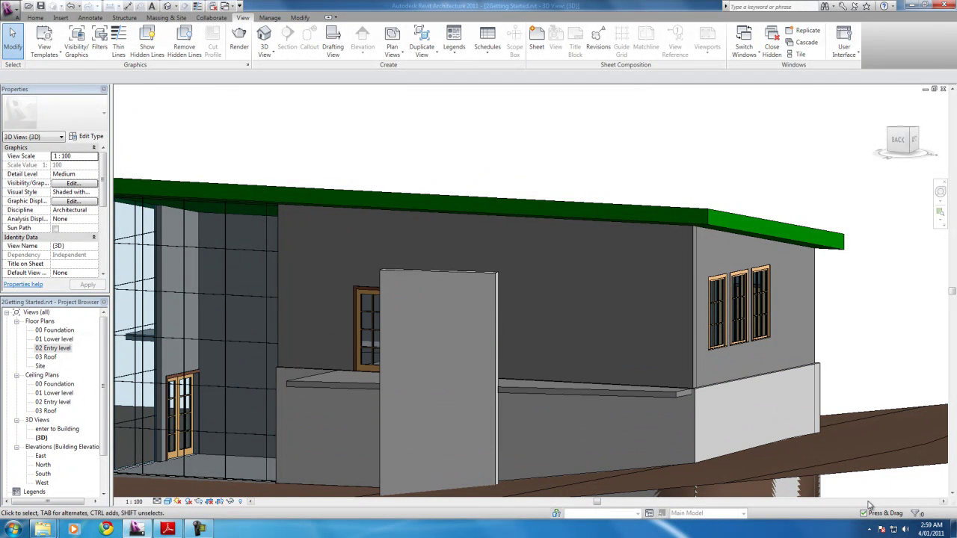
{"action": "scroll", "coordinate": [735, 435], "scroll_direction": "down", "scroll_amount": 3}
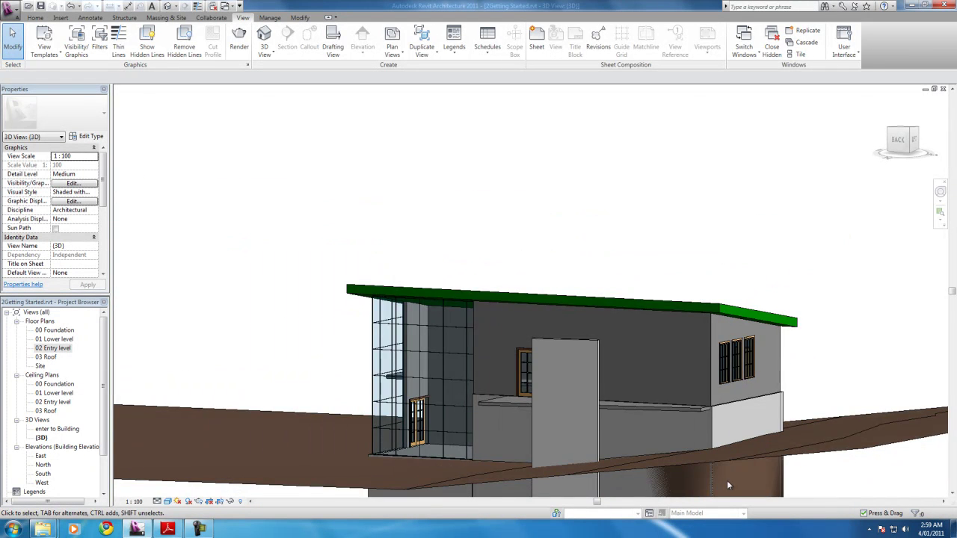
{"action": "scroll", "coordinate": [727, 484], "scroll_direction": "up", "scroll_amount": 3}
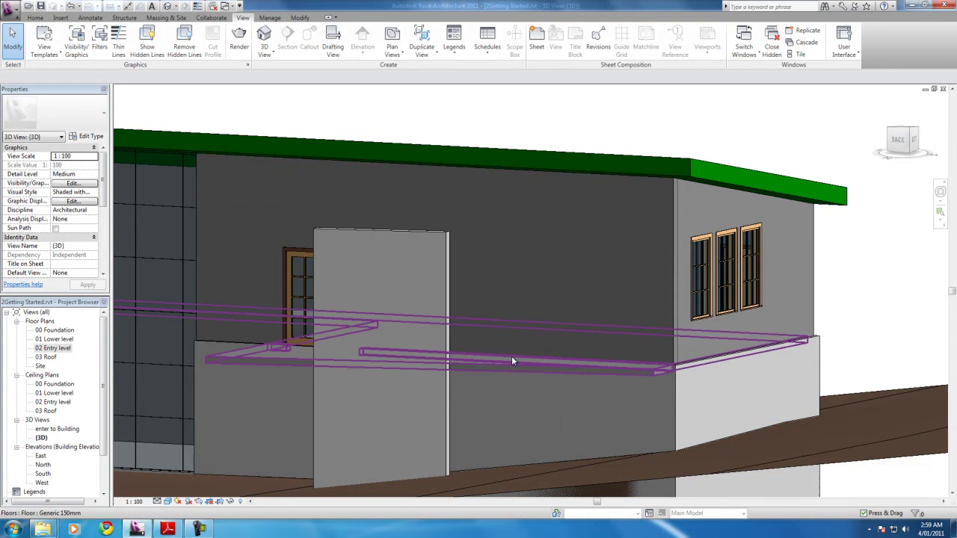
{"action": "scroll", "coordinate": [722, 444], "scroll_direction": "down", "scroll_amount": 3}
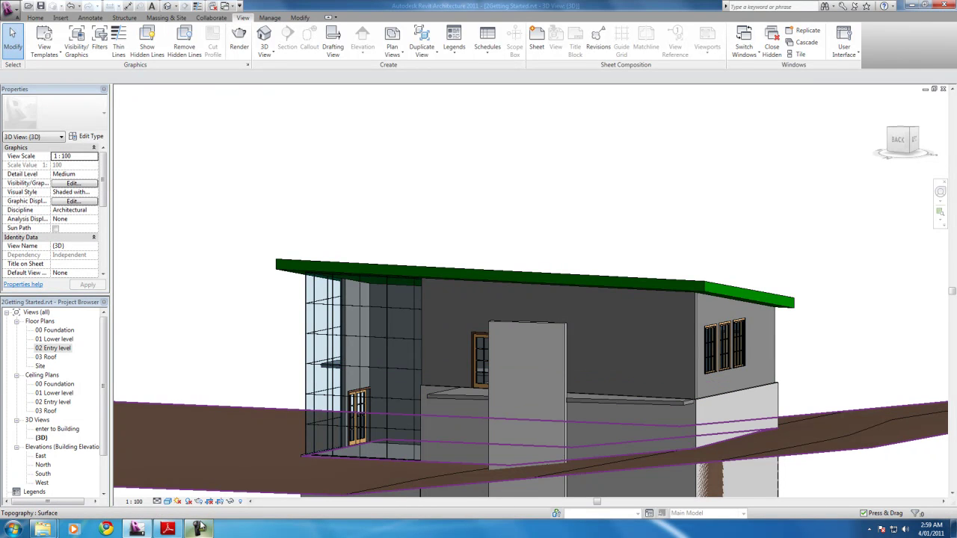
{"action": "scroll", "coordinate": [629, 426], "scroll_direction": "up", "scroll_amount": 3}
{"action": "scroll", "coordinate": [628, 425], "scroll_direction": "up", "scroll_amount": 3}
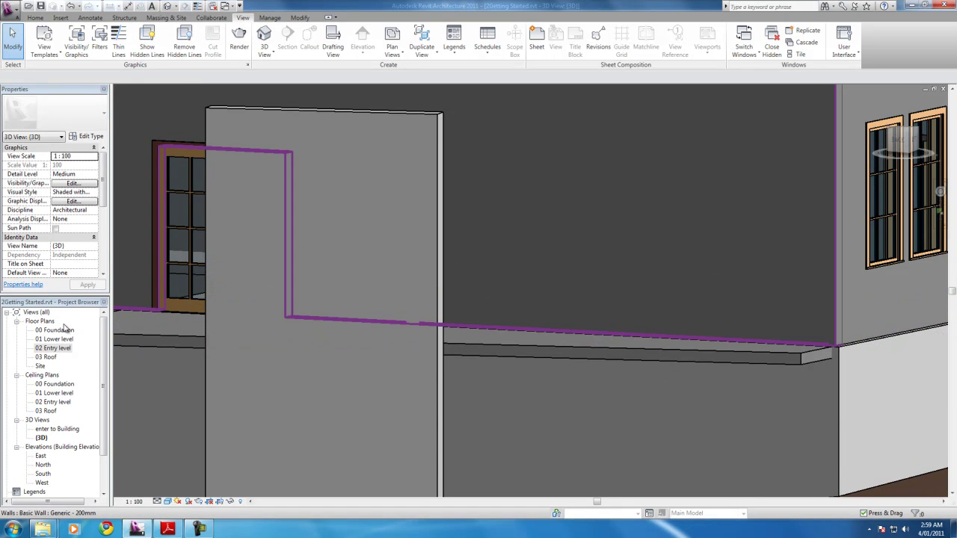
On the 02 Entry level plan, select the deck floor and edit its boundary
{"action": "double_click", "coordinate": [53, 349]}
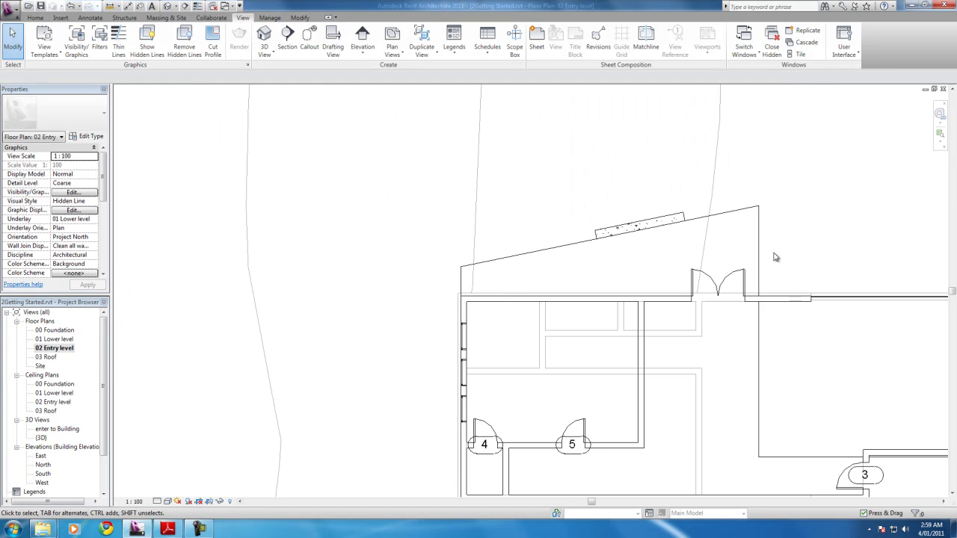
{"action": "scroll", "coordinate": [810, 299], "scroll_direction": "down", "scroll_amount": 2}
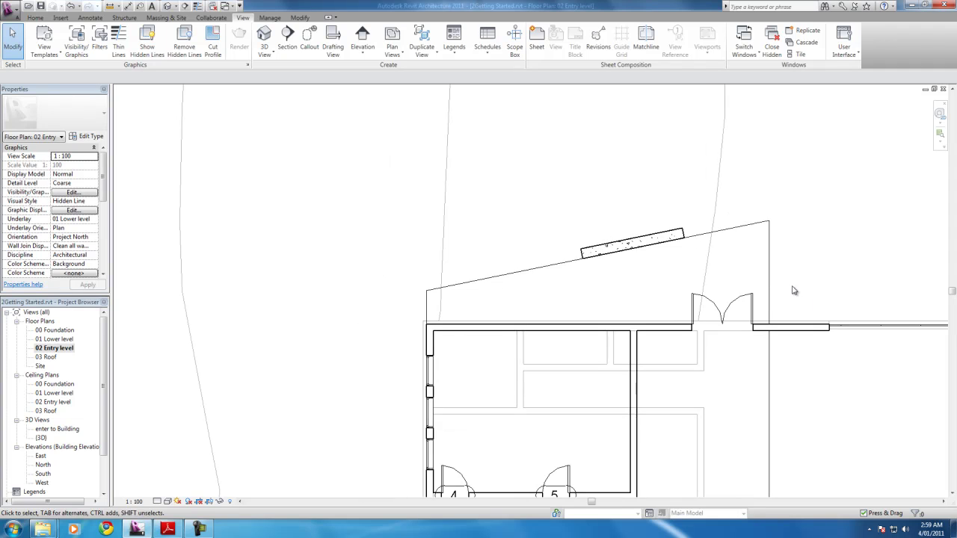
{"action": "left_click", "coordinate": [768, 268]}
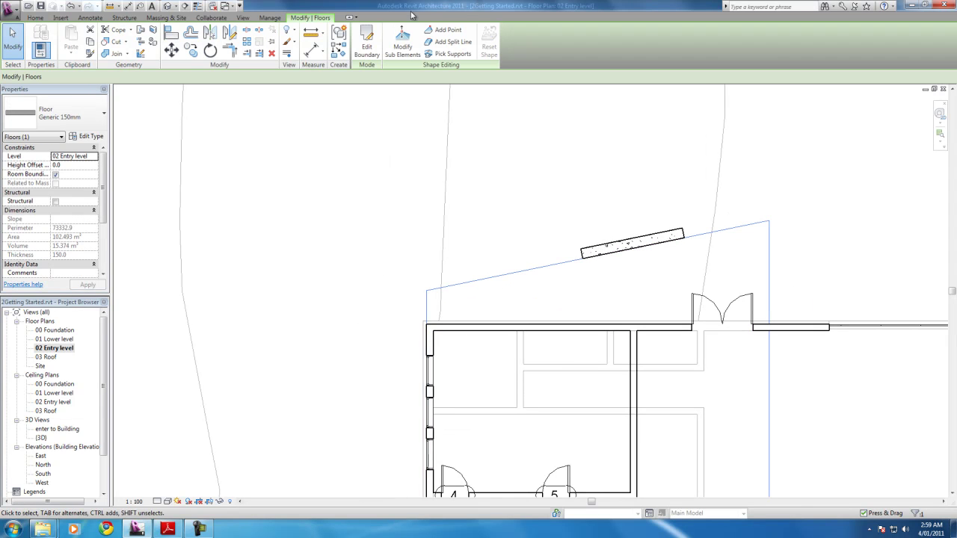
{"action": "left_click", "coordinate": [367, 44]}
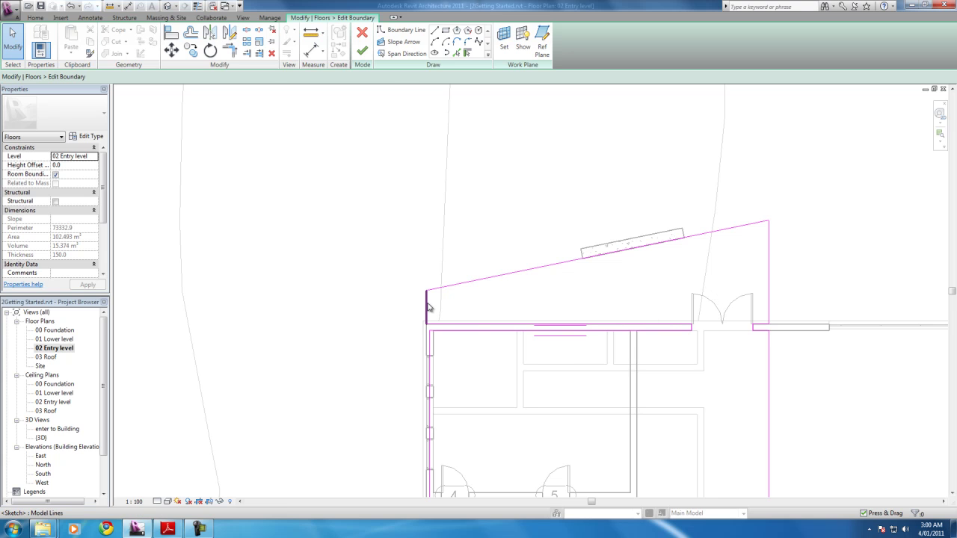
Move the deck's left edge onto the retaining wall and finish without attaching walls
{"action": "mouse_move", "coordinate": [429, 307]}
{"action": "left_mouse_down"}
{"action": "mouse_move", "coordinate": [459, 279]}
{"action": "mouse_move", "coordinate": [506, 301]}
{"action": "mouse_move", "coordinate": [538, 301]}
{"action": "mouse_move", "coordinate": [224, 319]}
{"action": "mouse_move", "coordinate": [474, 296]}
{"action": "mouse_move", "coordinate": [314, 313]}
{"action": "mouse_move", "coordinate": [525, 301]}
{"action": "mouse_move", "coordinate": [611, 307]}
{"action": "left_mouse_up"}
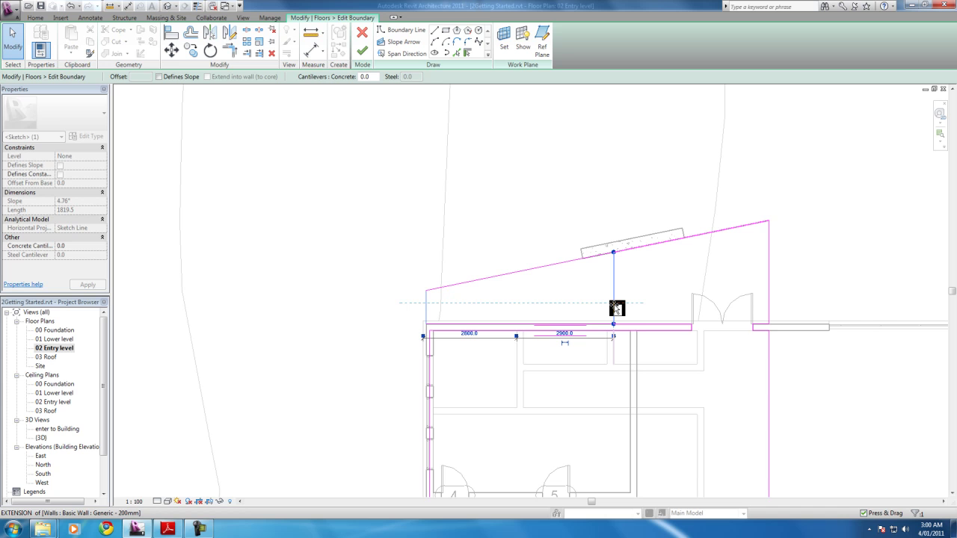
{"action": "left_click_drag", "start_coordinate": [616, 308], "coordinate": [615, 307]}
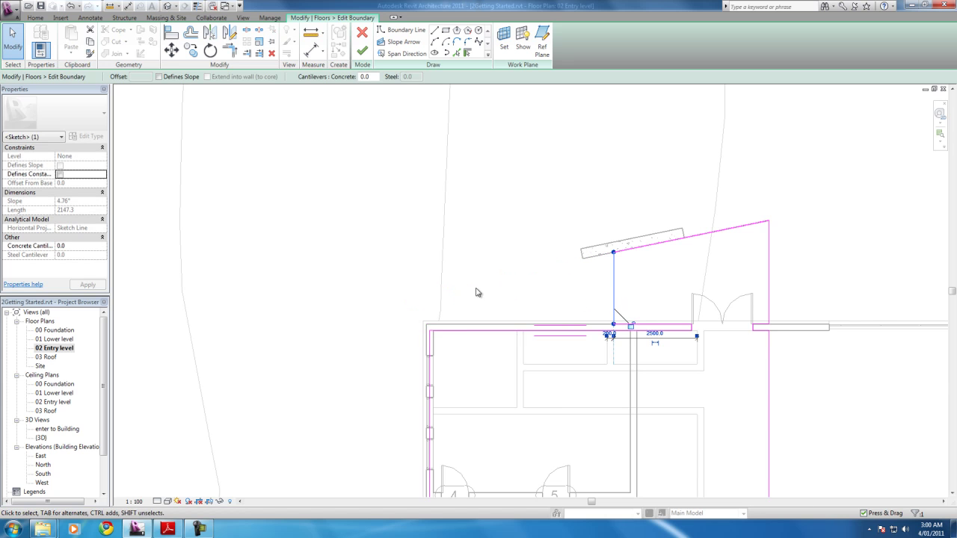
{"action": "mouse_move", "coordinate": [670, 191]}
{"action": "middle_mouse_down"}
{"action": "mouse_move", "coordinate": [583, 259]}
{"action": "mouse_move", "coordinate": [471, 234]}
{"action": "middle_mouse_up"}
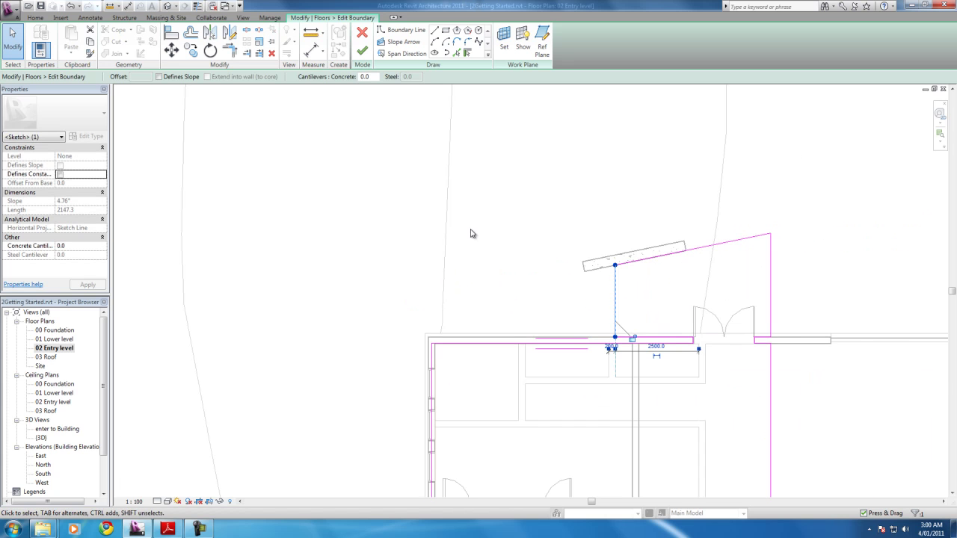
{"action": "left_click", "coordinate": [361, 49]}
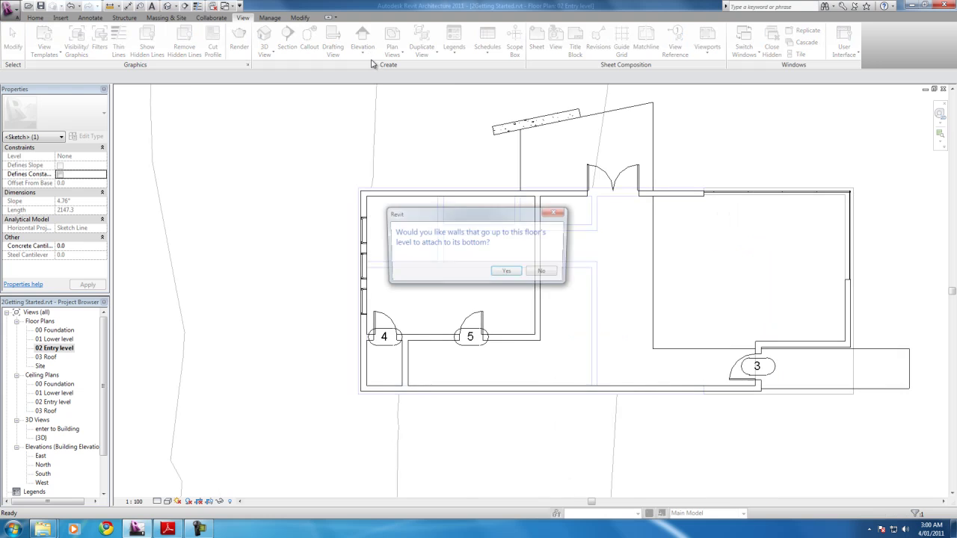
{"action": "left_click", "coordinate": [546, 273]}
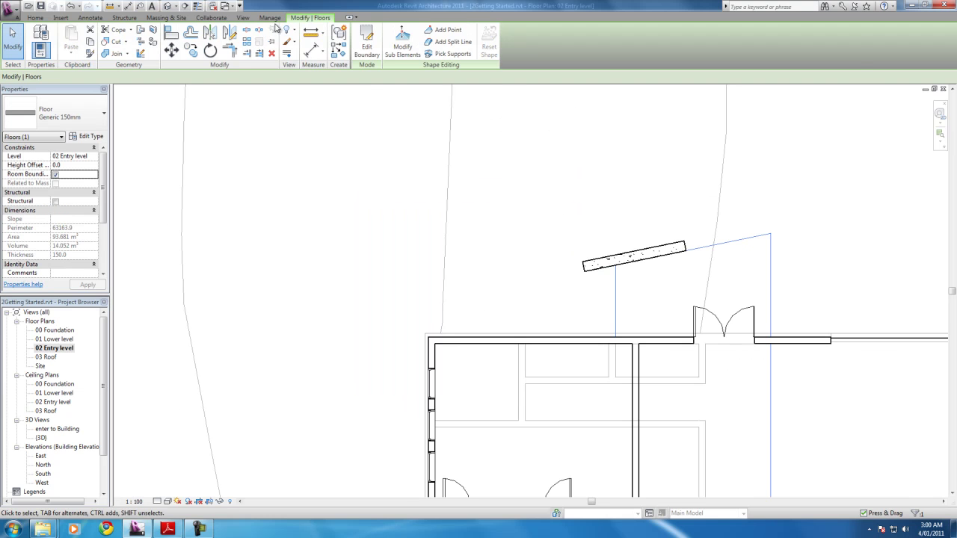
Open the default {3D} view from the View tab to see the retaining wall beside the house
{"action": "left_click", "coordinate": [244, 18]}
{"action": "left_click", "coordinate": [264, 39]}
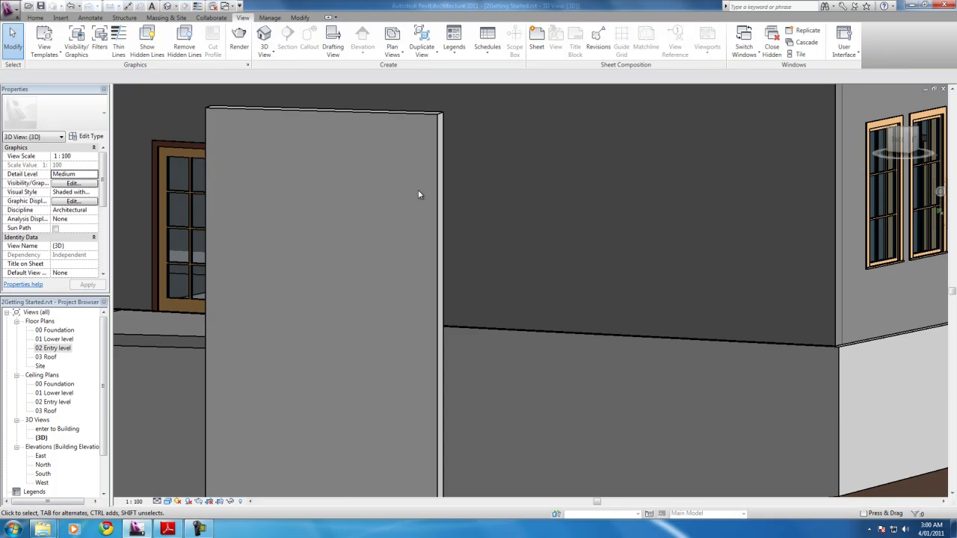